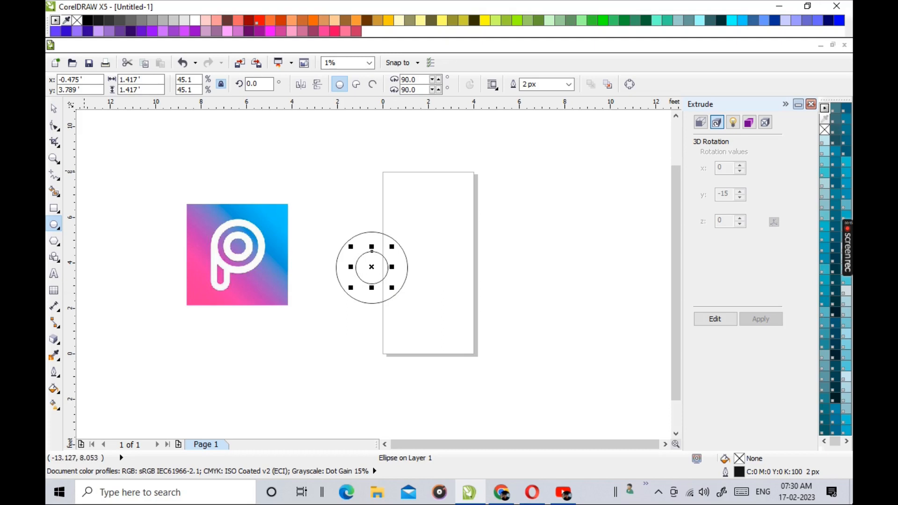
Draw a tall rectangle about 0.72 ft wide and 2.94 ft high below and to the left of the concentric circles
key(space)
click(255, 171)
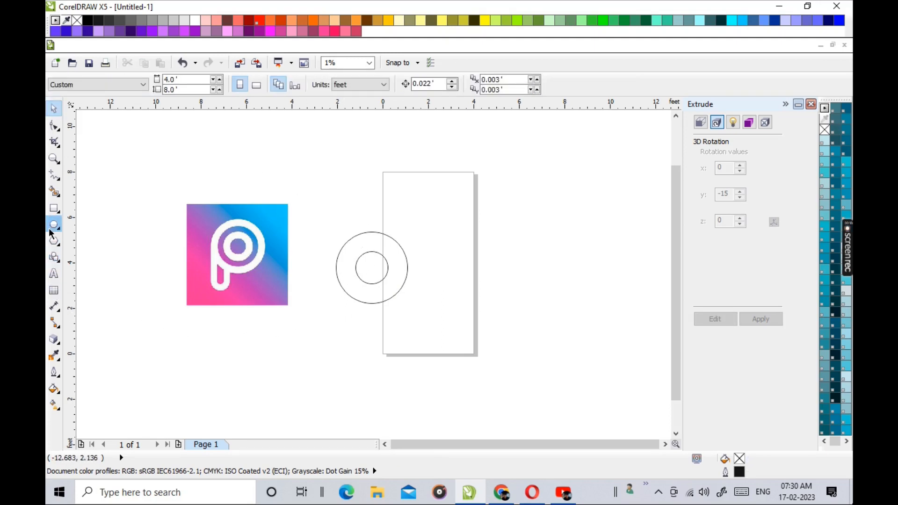
click(54, 209)
drag(323, 297, 340, 365)
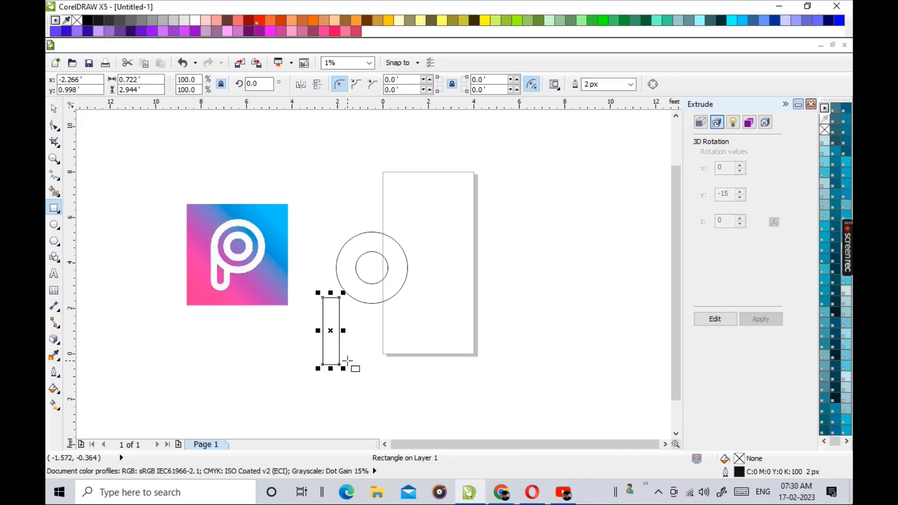
key(space)
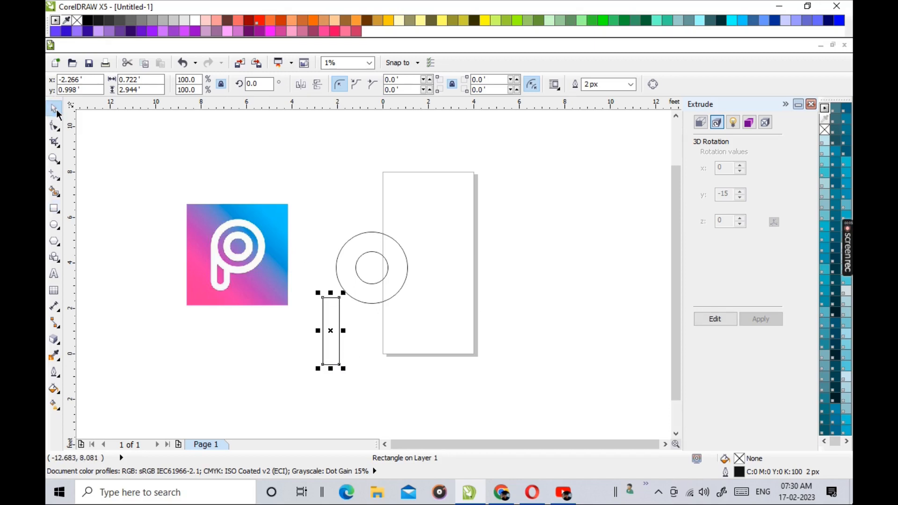
Round all corners of the tall rectangle with a corner radius of 1 ft
click(429, 80)
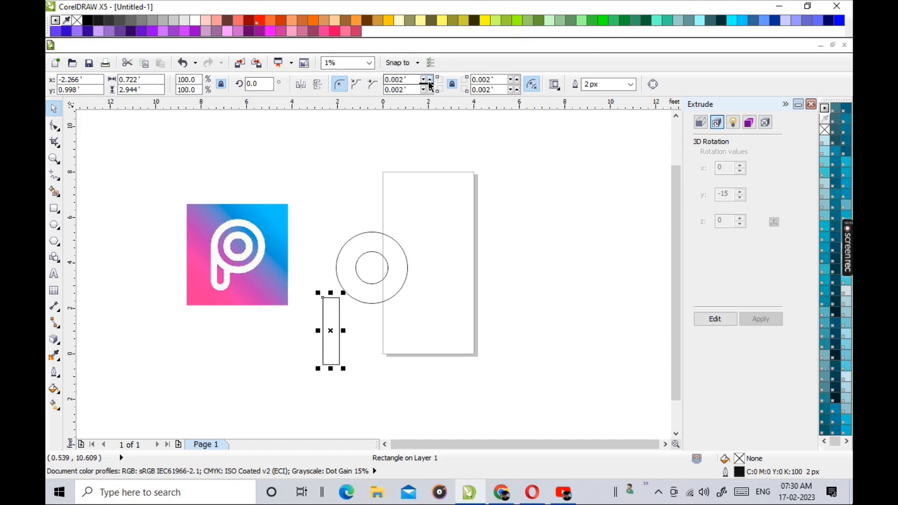
click(429, 81)
click(429, 81)
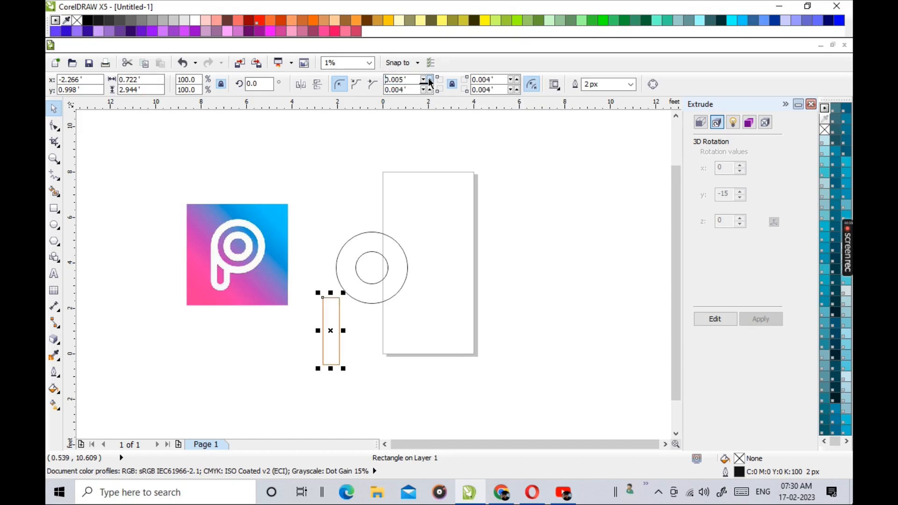
click(429, 79)
click(429, 80)
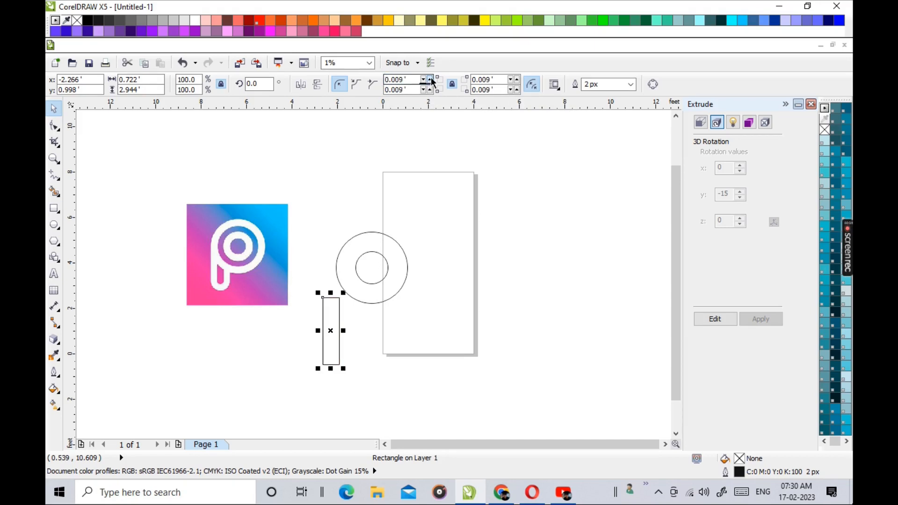
click(430, 80)
text(1)
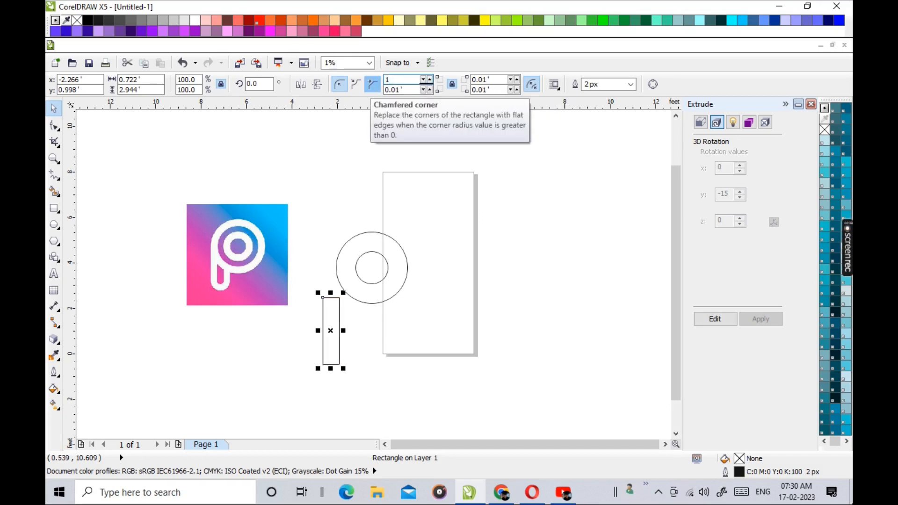
key(Return)
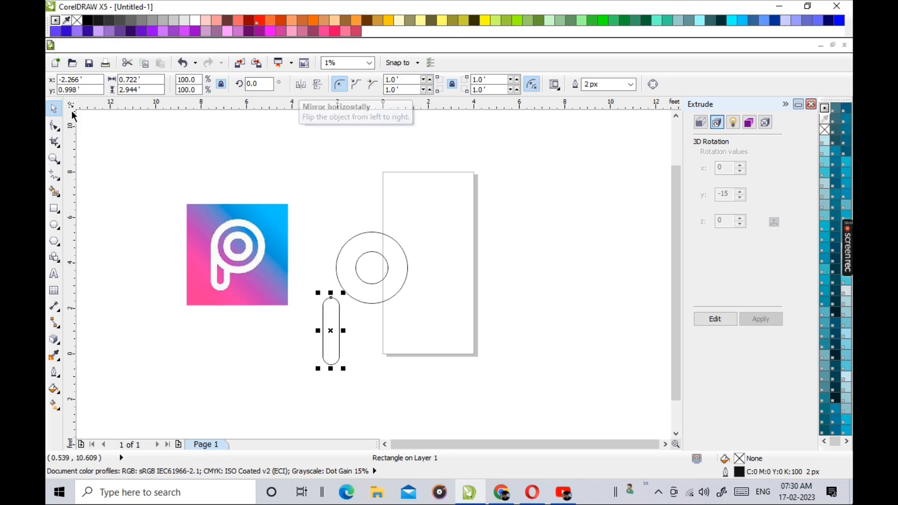
Move the rounded rectangle onto the ring so it sits between the outer and inner circles' left edges
click(134, 140)
click(339, 325)
drag(349, 326, 347, 293)
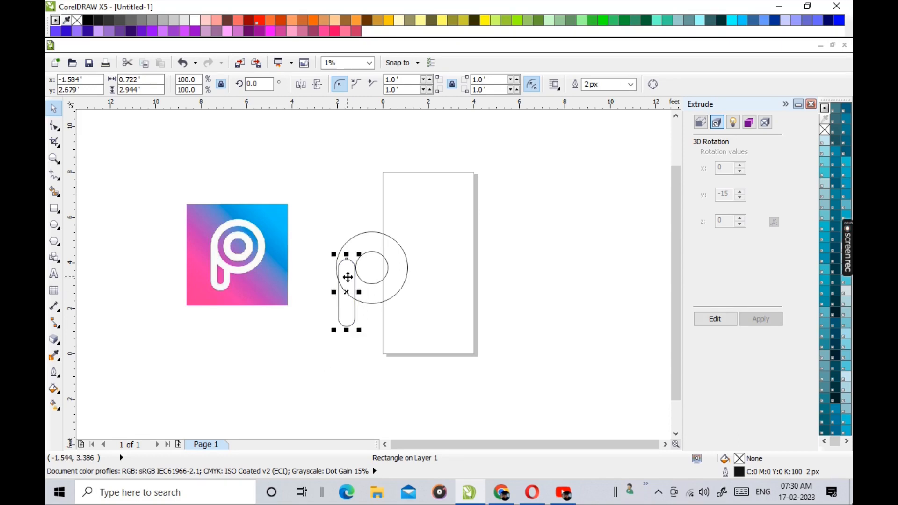
Widen the rounded rectangle to about 0.87 ft so it spans from the outer circle's left edge to the inner circle
scroll(347, 278, up, 4)
scroll(348, 278, down, 4)
scroll(333, 296, up, 4)
drag(333, 296, 322, 296)
drag(426, 299, 427, 180)
scroll(434, 222, up, 1)
scroll(434, 221, down, 3)
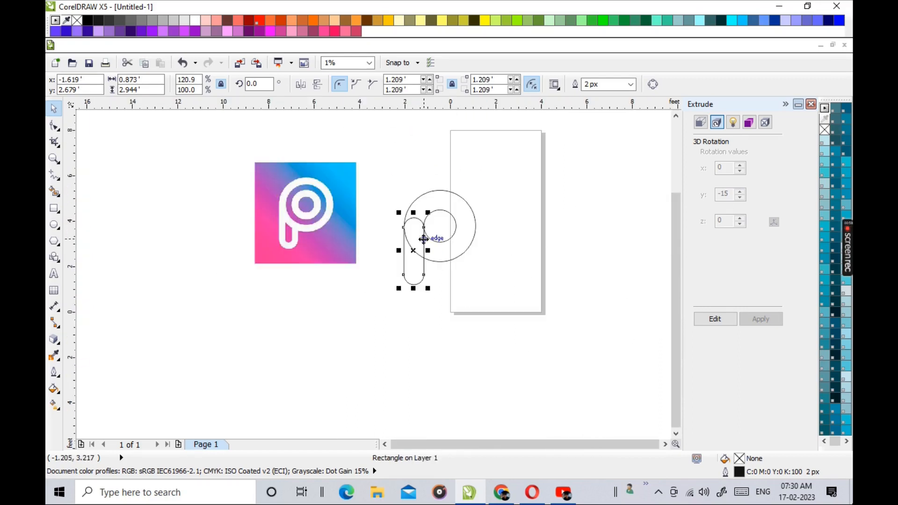
click(530, 214)
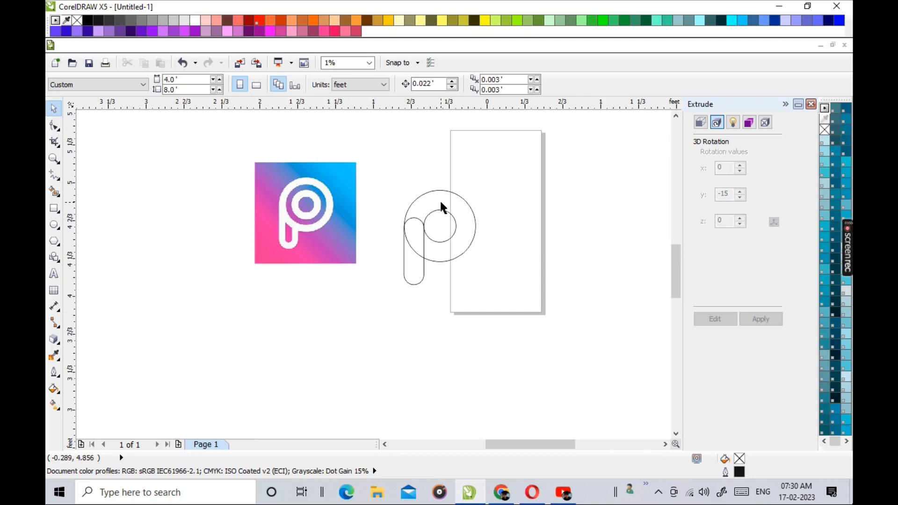
Remove the rounded rectangle's right upper segment inside the outer circle with Virtual Segment Delete
scroll(439, 200, up, 2)
scroll(357, 225, down, 1)
scroll(357, 225, up, 1)
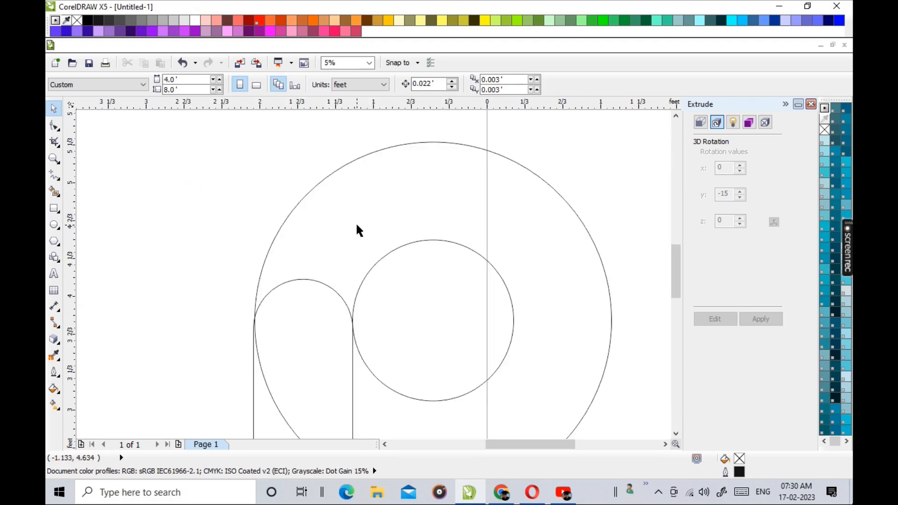
click(55, 141)
click(94, 155)
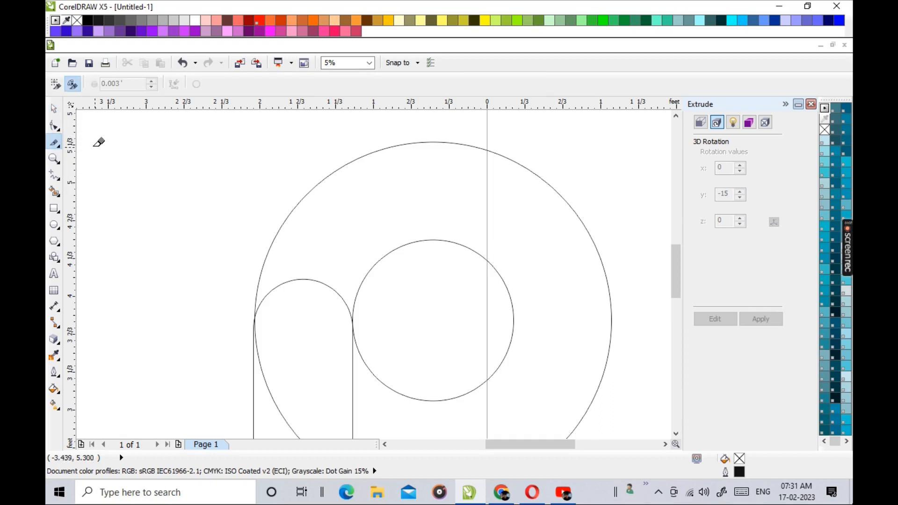
click(59, 142)
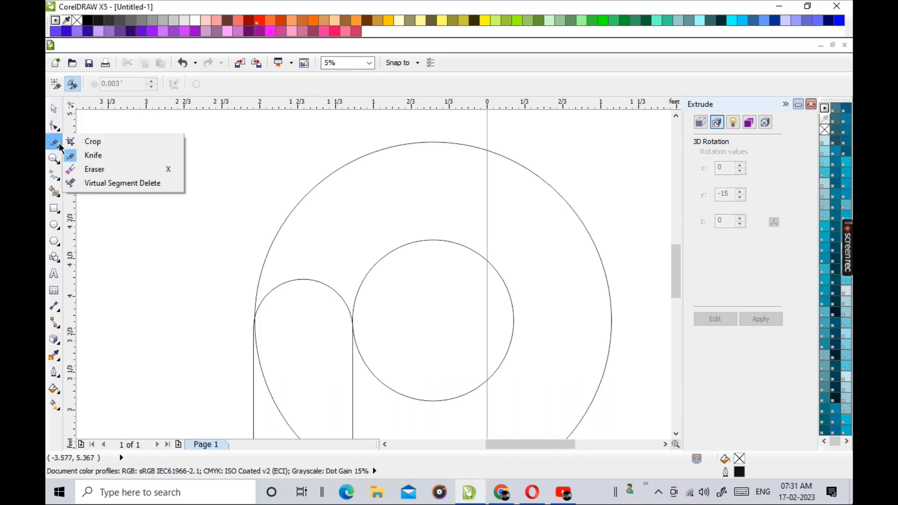
click(103, 183)
drag(344, 263, 309, 301)
scroll(300, 280, down, 4)
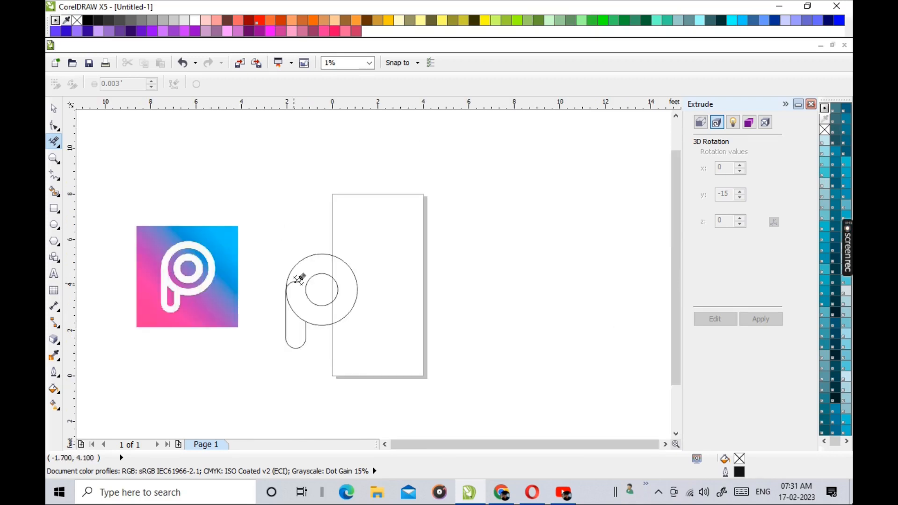
Delete the remaining arc of the rounded rectangle's top inside the outer circle, leaving only the tail of the P
scroll(299, 280, up, 4)
drag(262, 124, 296, 186)
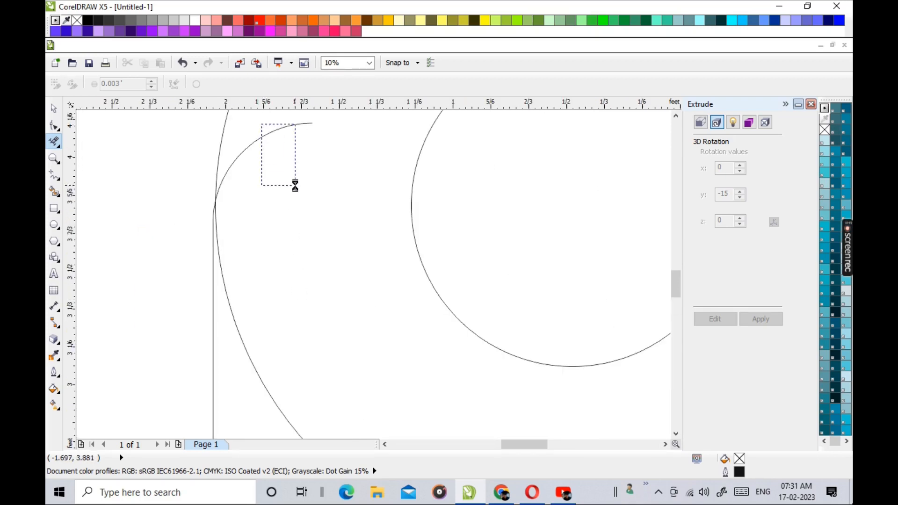
scroll(288, 206, down, 3)
scroll(285, 229, up, 2)
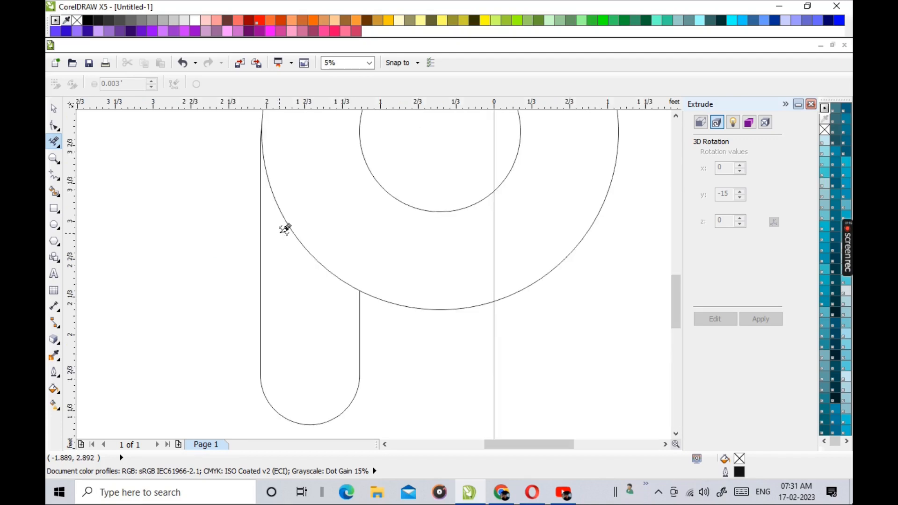
scroll(276, 243, down, 3)
key(space)
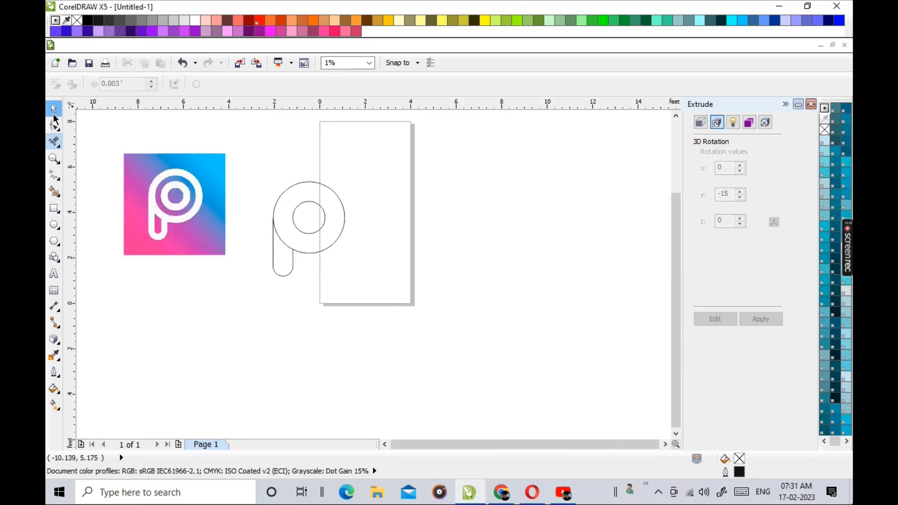
Undo the merge that removed the inner circle and weld only the outer circle and the tail into one curve
drag(317, 238, 377, 295)
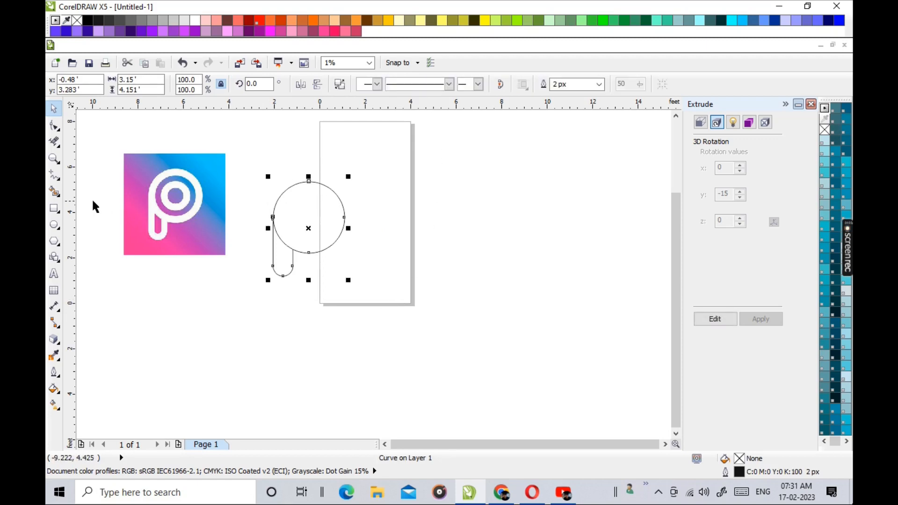
key(ctrl+z)
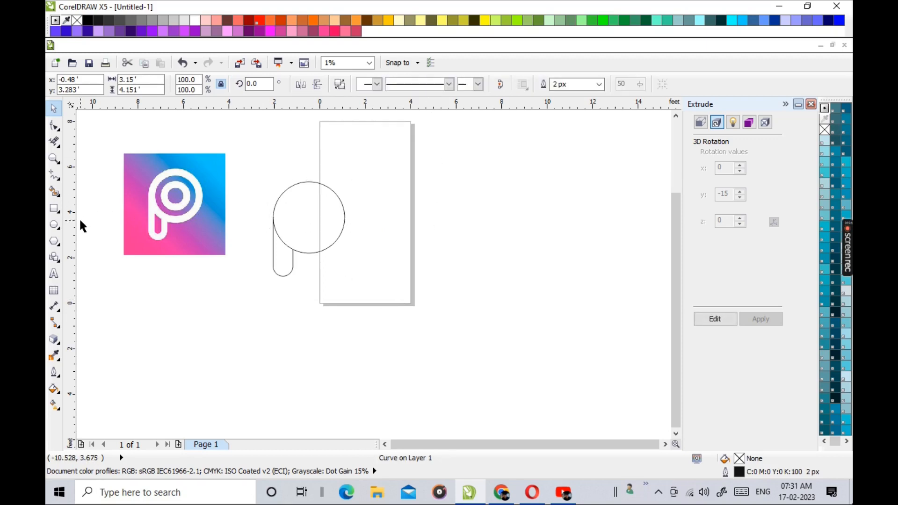
shift+click(300, 205)
click(415, 85)
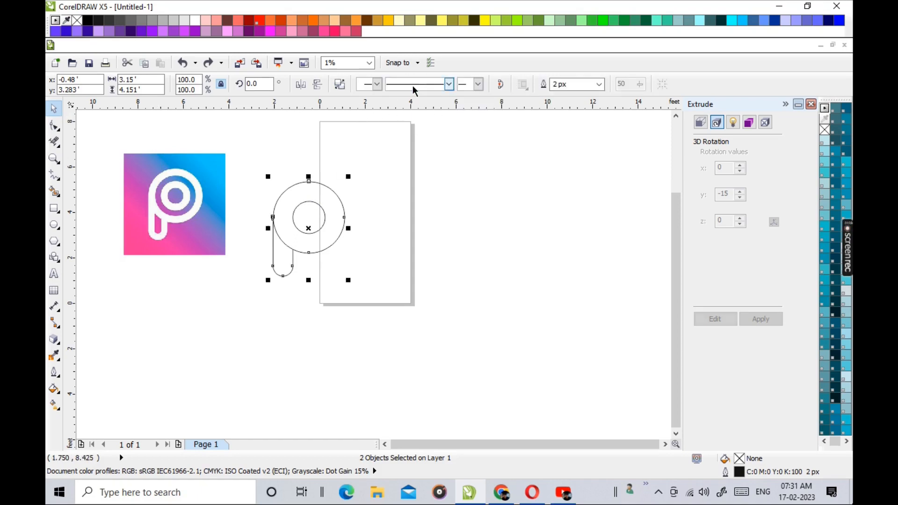
Examine the P curve's nodes at the two joints where the tail meets the outer circle
click(55, 127)
scroll(276, 219, up, 6)
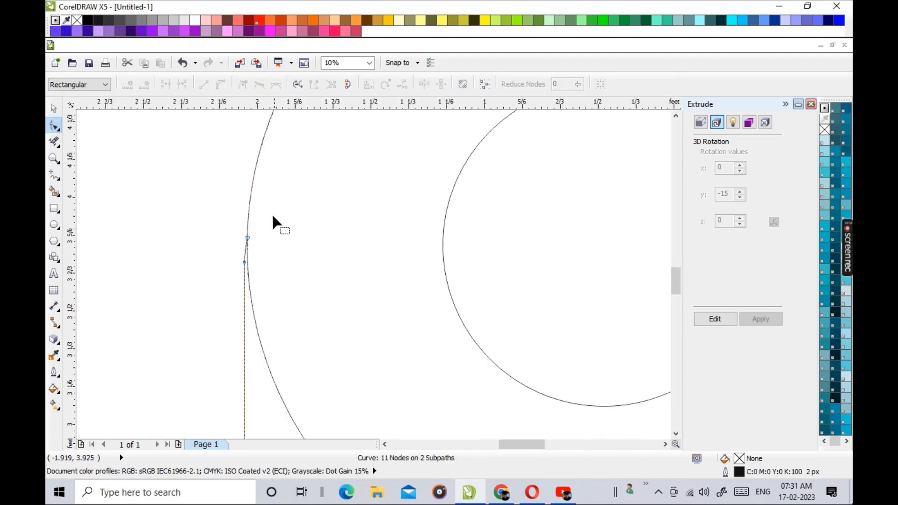
drag(224, 233, 294, 282)
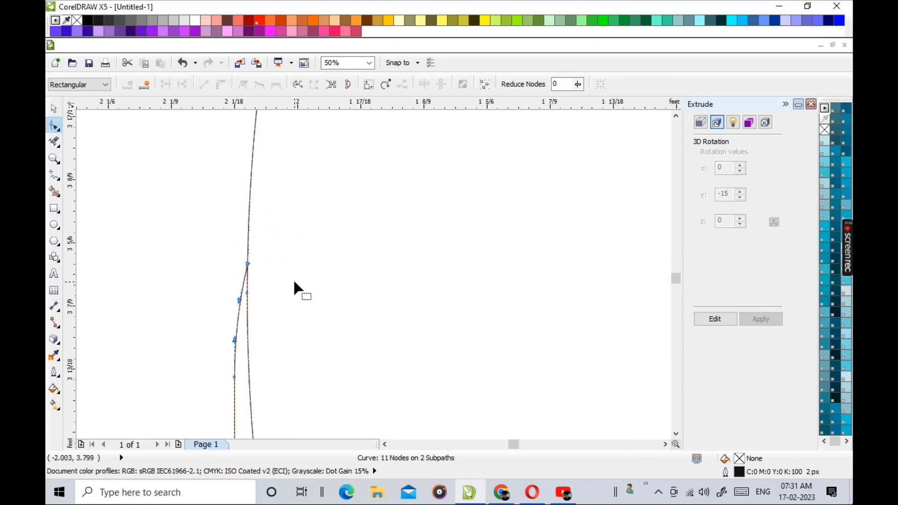
scroll(269, 270, down, 6)
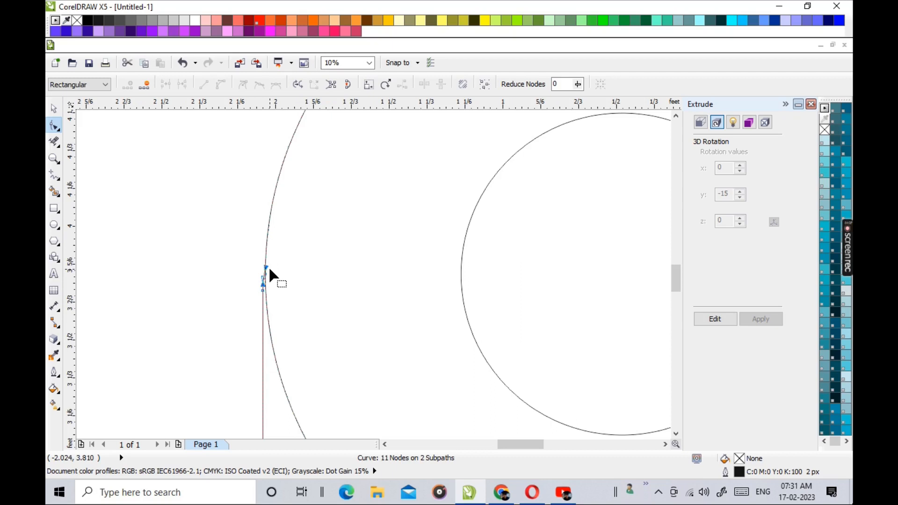
scroll(401, 355, up, 5)
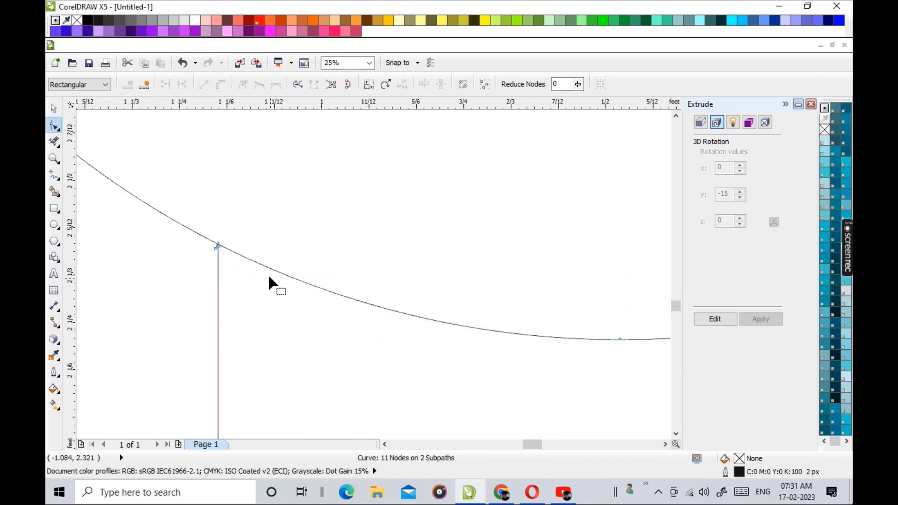
scroll(238, 255, down, 5)
Select the P curve together with the inner circle and set their outline width to 25 px
click(53, 112)
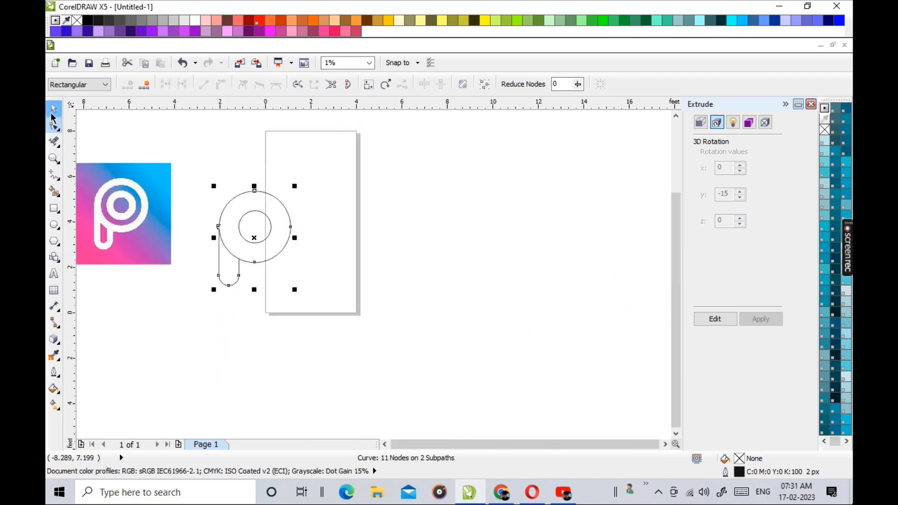
click(208, 162)
drag(196, 163, 332, 330)
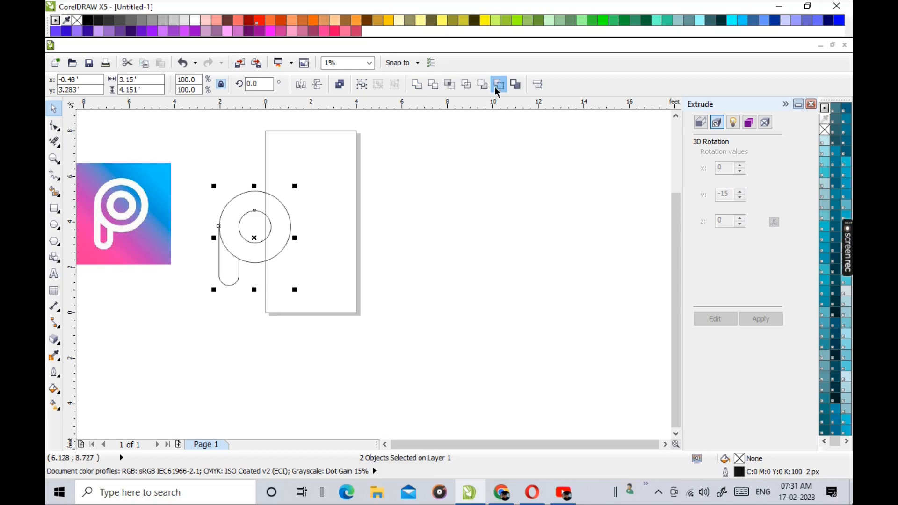
double_click(723, 471)
drag(474, 122, 577, 141)
click(482, 193)
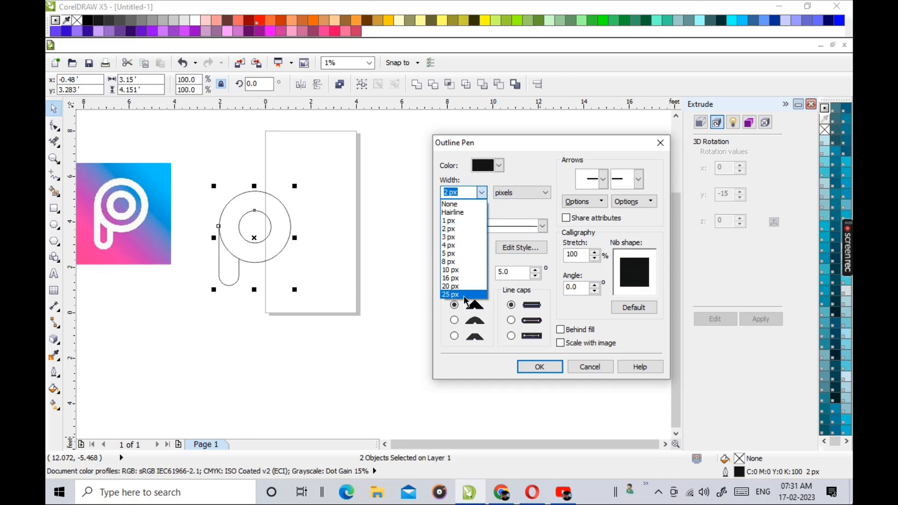
click(464, 300)
click(525, 374)
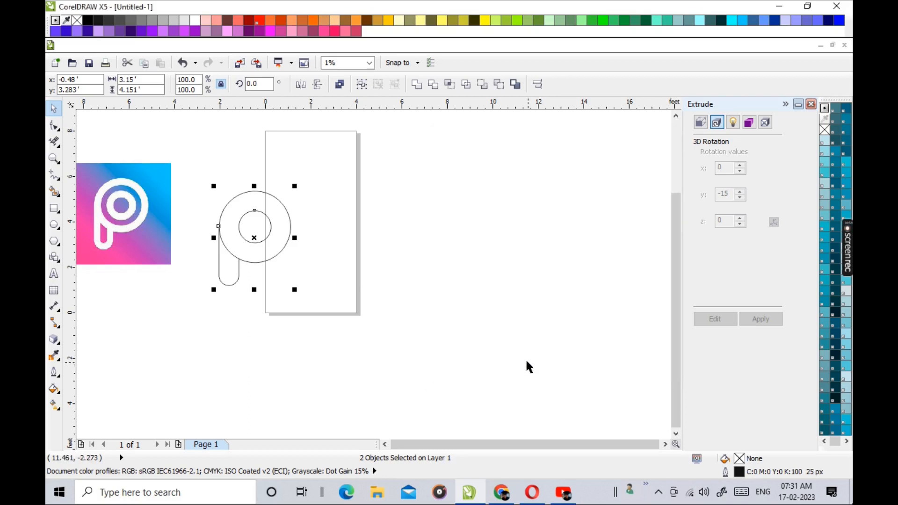
right_click(726, 474)
click(725, 474)
double_click(726, 473)
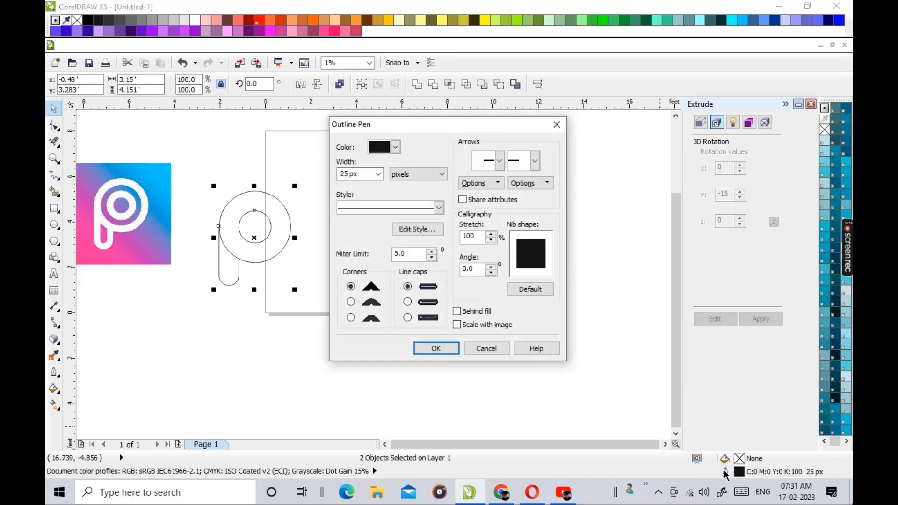
click(436, 349)
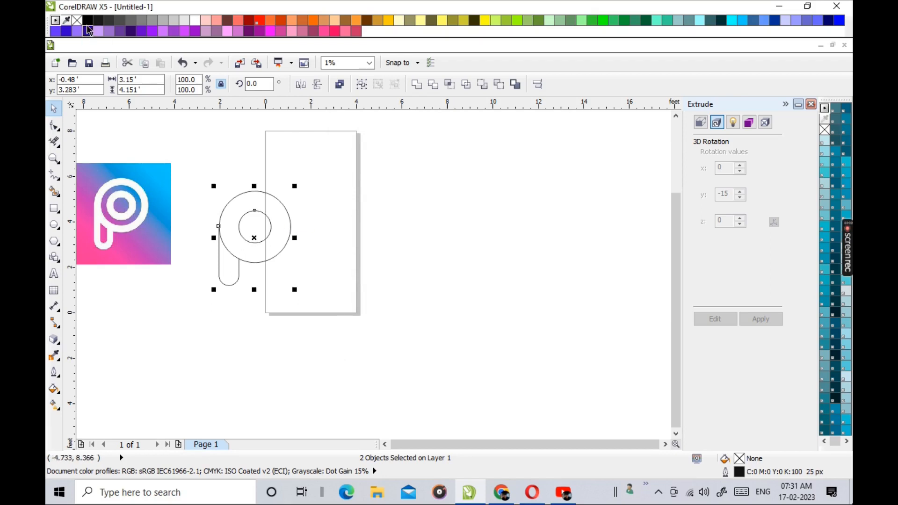
Set the outline of the P curve and inner circle to RGB black with a width of 100 px
right_click(86, 21)
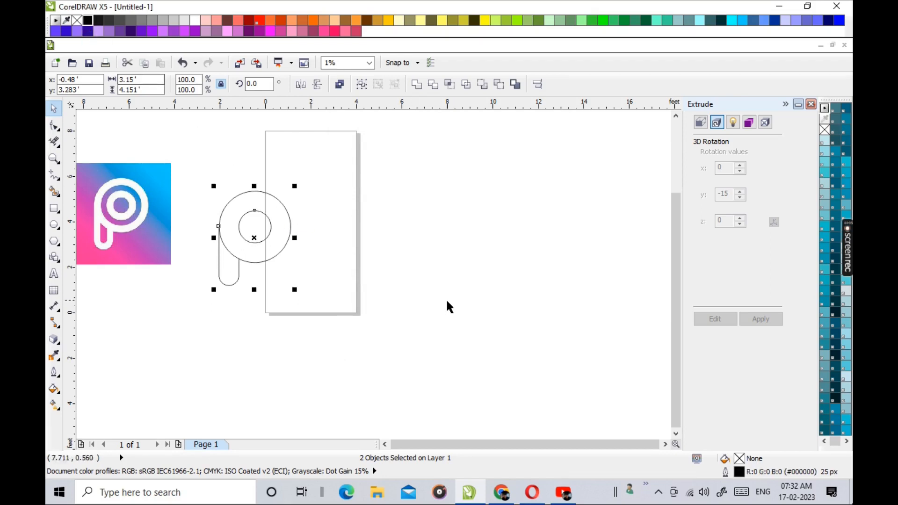
double_click(725, 472)
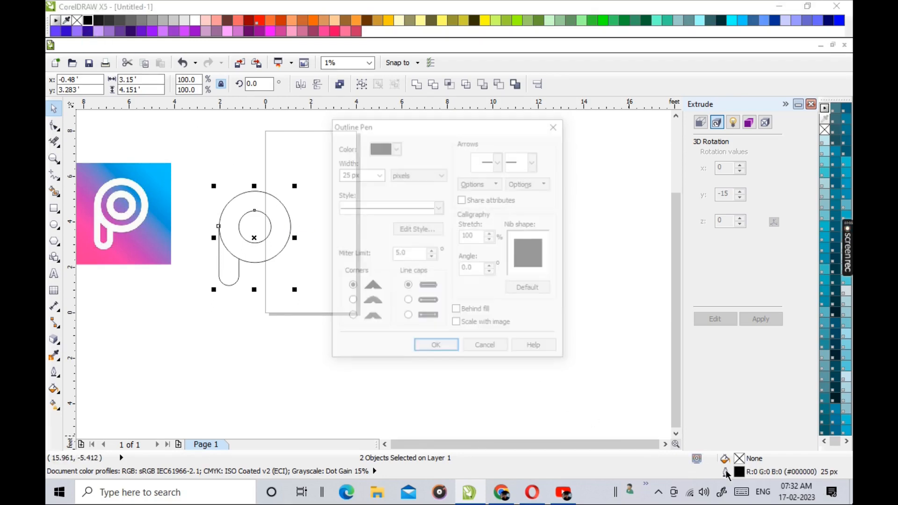
click(354, 173)
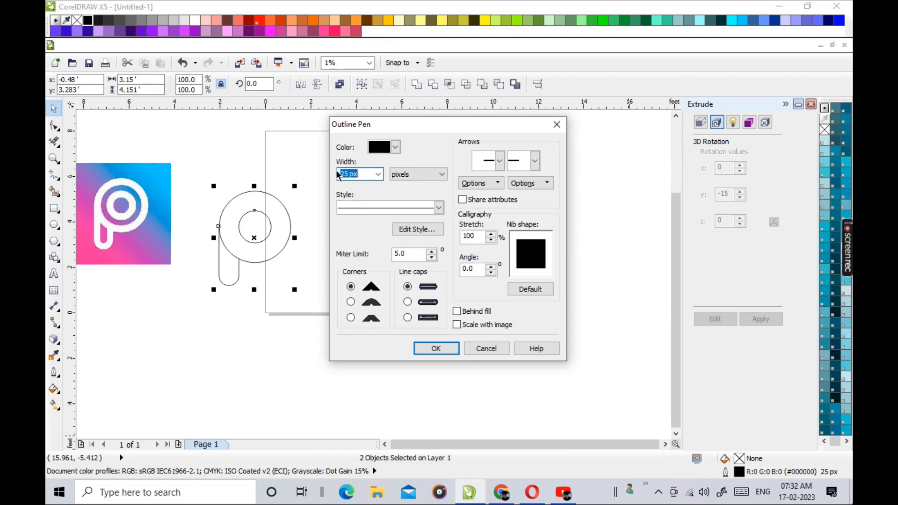
text(1000)
click(436, 348)
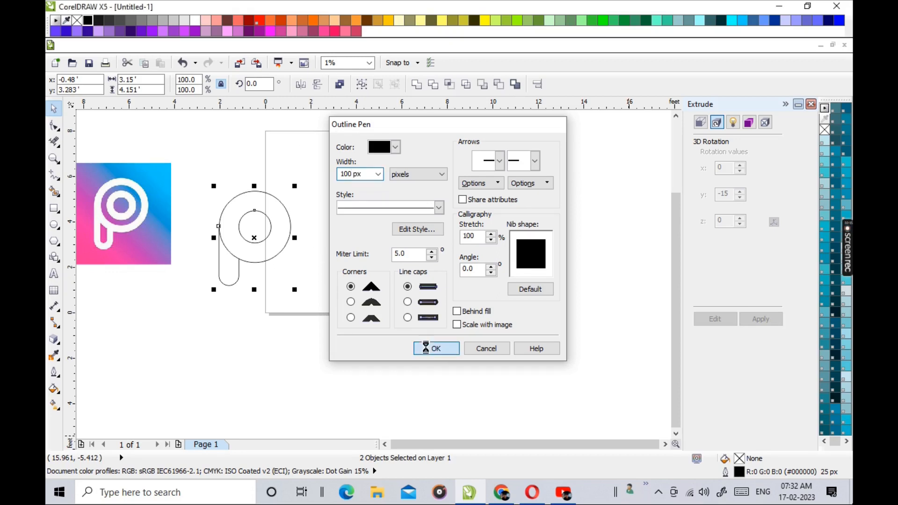
Set the outline width of the P curve and inner circle to 500 px
double_click(726, 472)
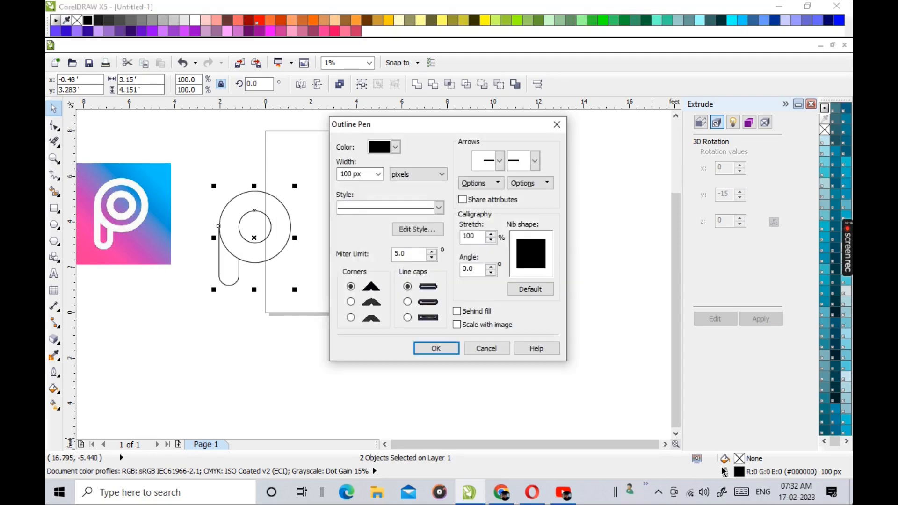
double_click(370, 179)
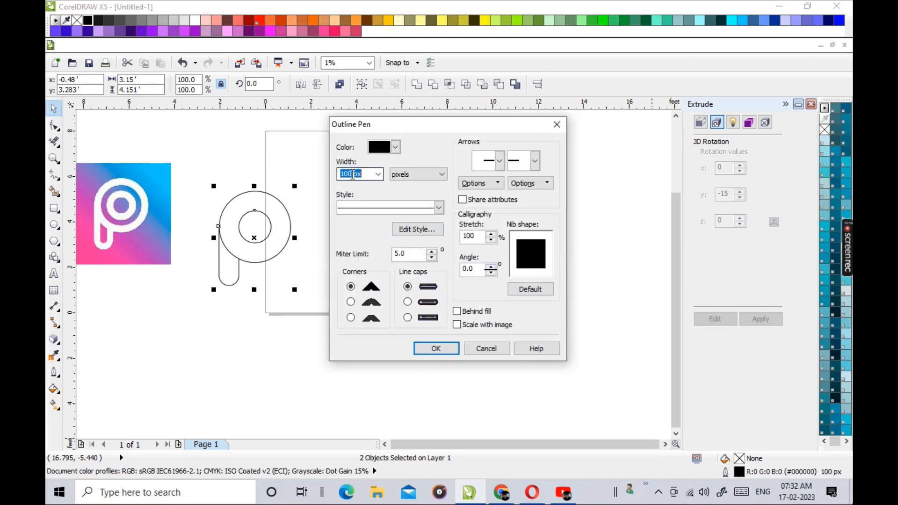
text(500)
click(436, 338)
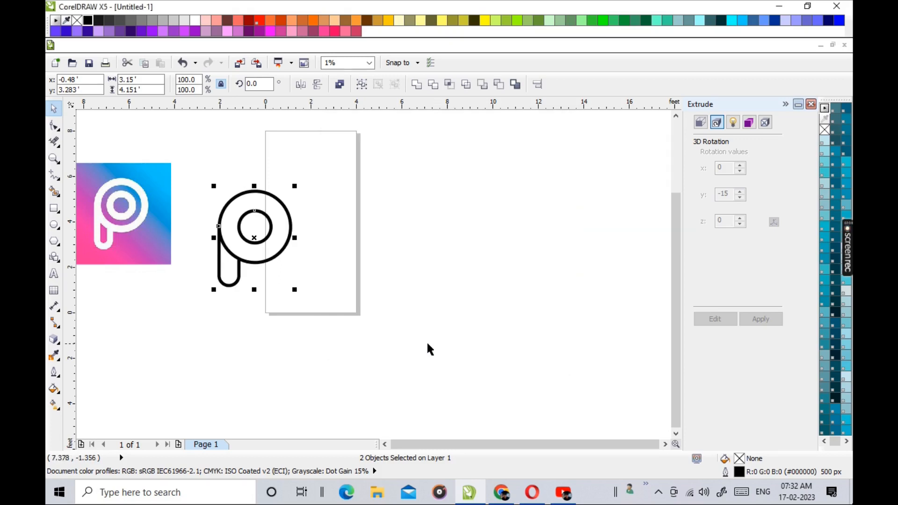
Increase the outline width of the P curve and inner circle to 1,000 px
double_click(725, 472)
drag(367, 174, 336, 180)
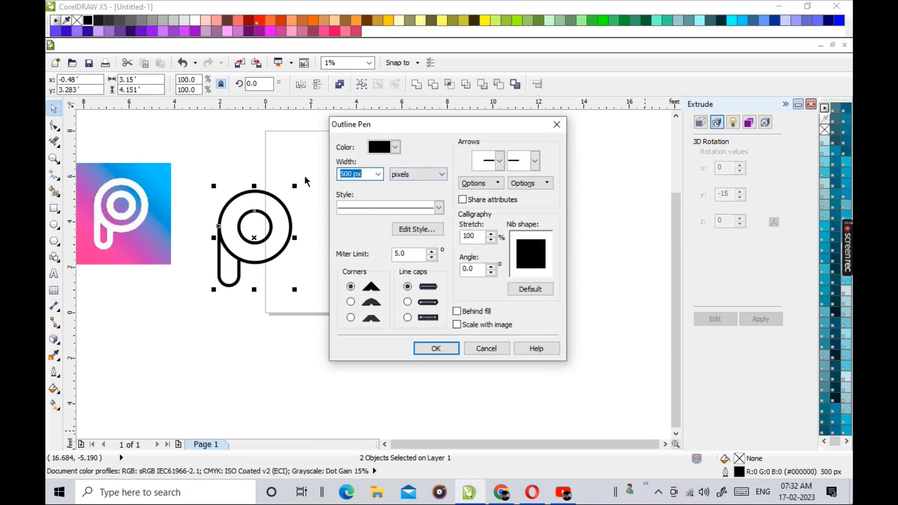
text(1)
click(425, 349)
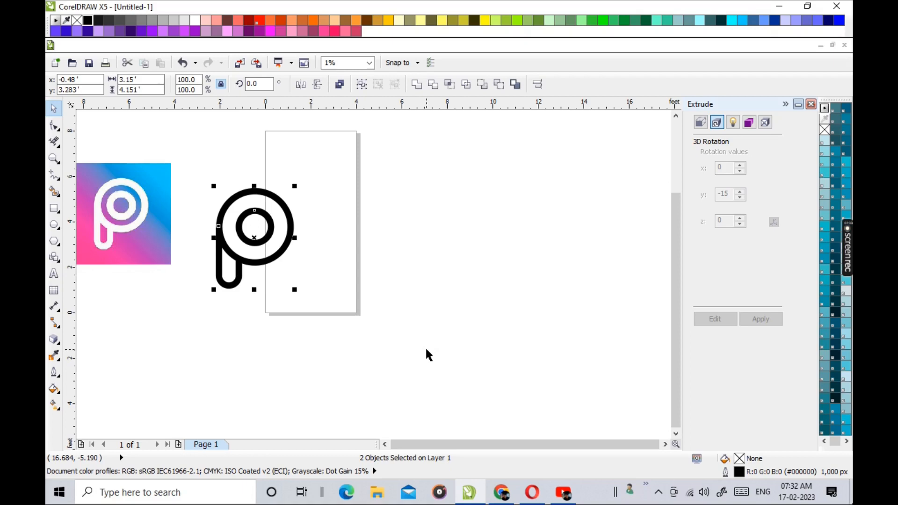
Set the outline width of the P curve and inner circle to 1,300 px and deselect them
double_click(725, 473)
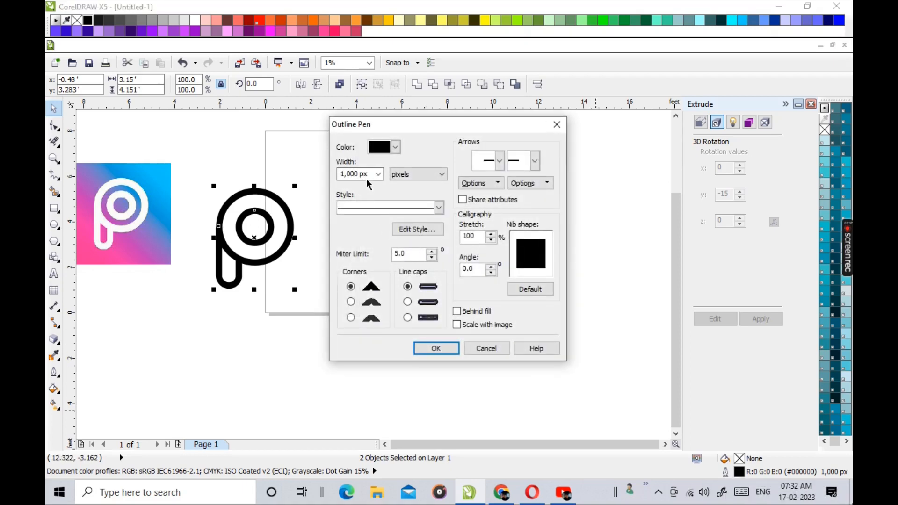
drag(368, 174, 275, 182)
text(1300)
click(426, 348)
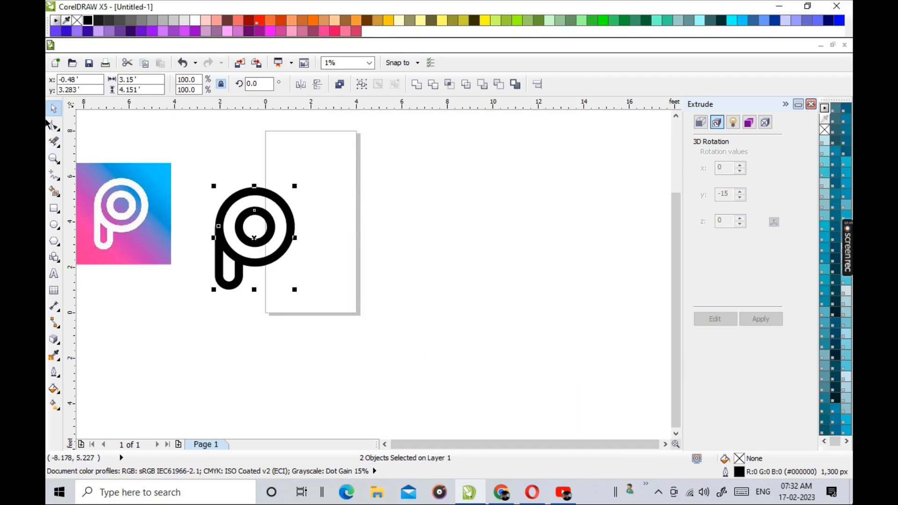
click(148, 145)
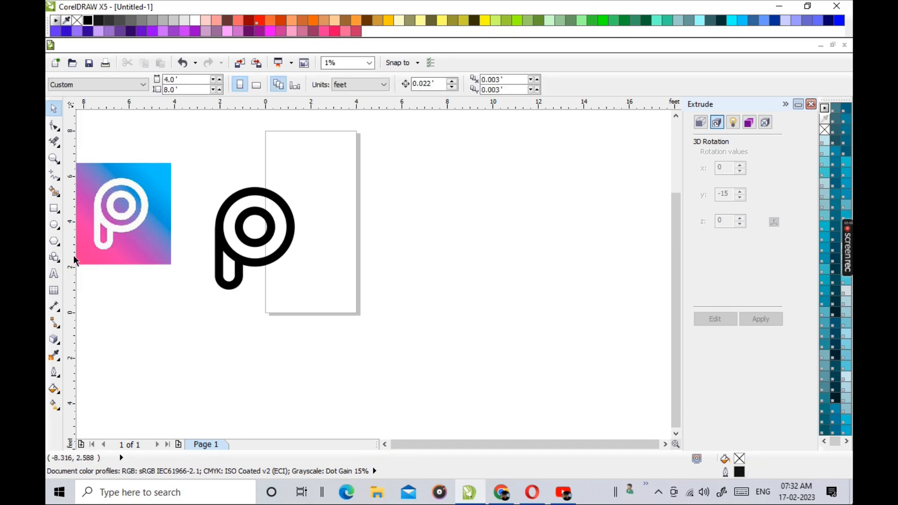
Draw a square about 4.9 ft wide beside the P and give it a linear fountain fill running diagonally at 45 degrees
click(54, 208)
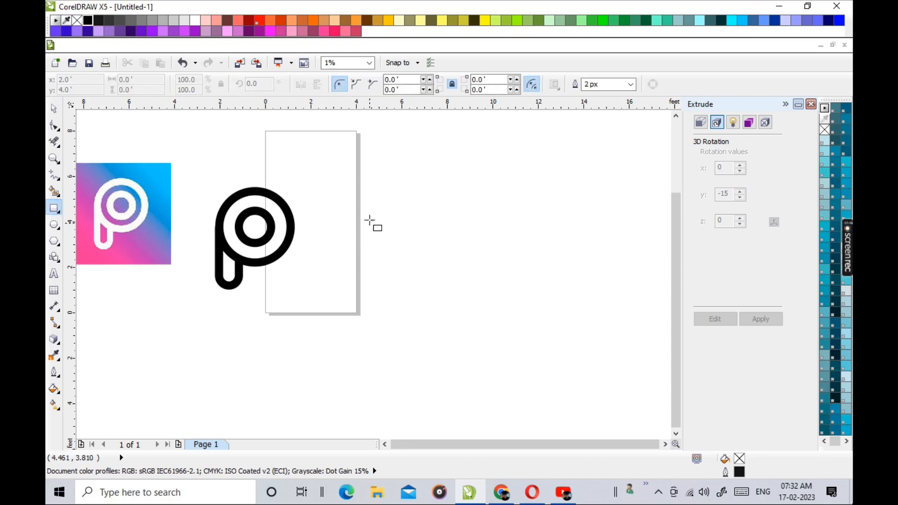
mouse_move(357, 202)
mouse_down()
mouse_move(409, 295)
mouse_move(435, 313)
mouse_up()
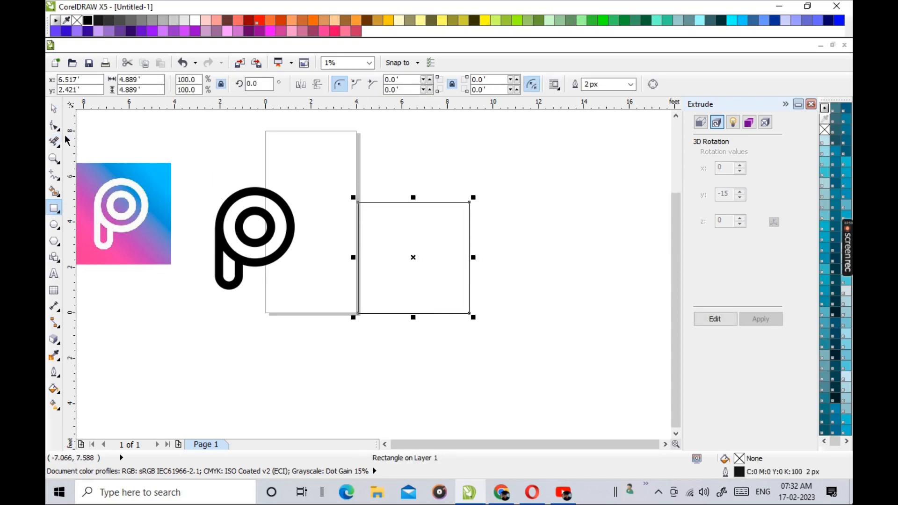
click(54, 405)
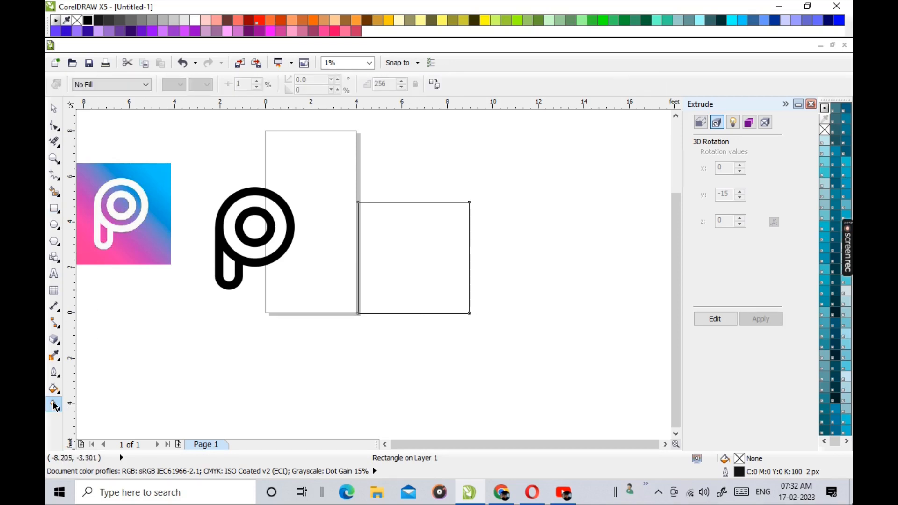
click(146, 85)
click(85, 115)
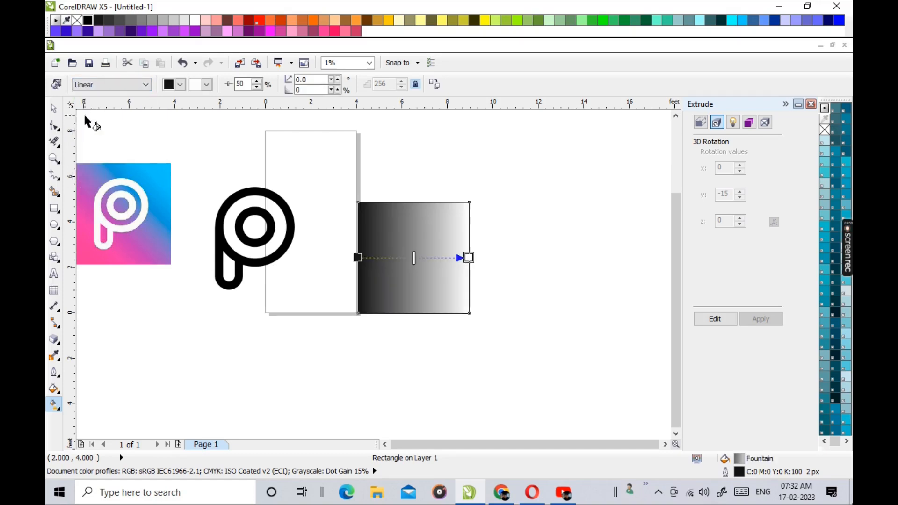
drag(357, 257, 357, 313)
drag(468, 257, 469, 201)
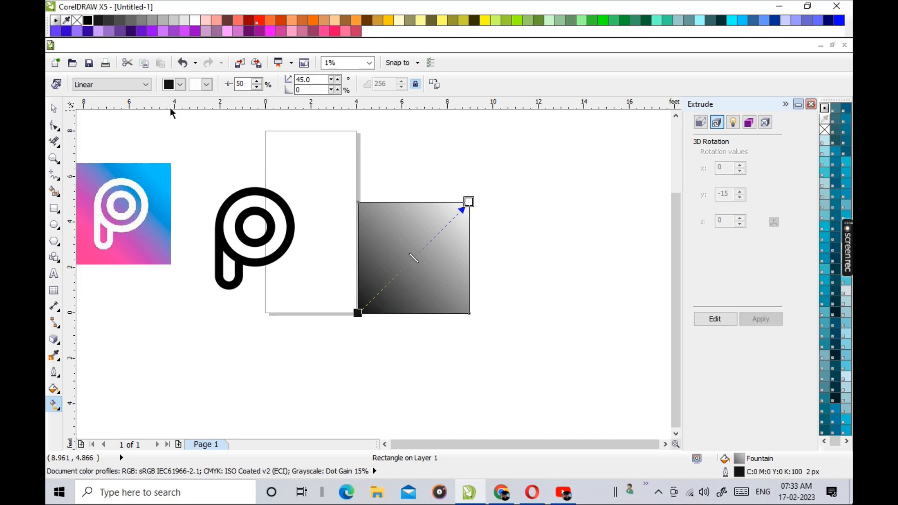
Sample the square's gradient colors from the reference image, using its upper-right blue as start color and its lower-left pink as end color
click(181, 90)
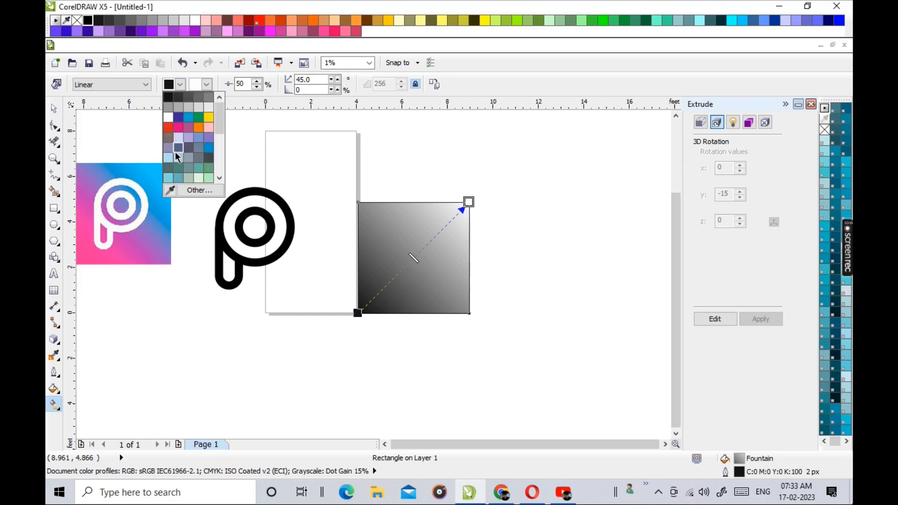
click(173, 194)
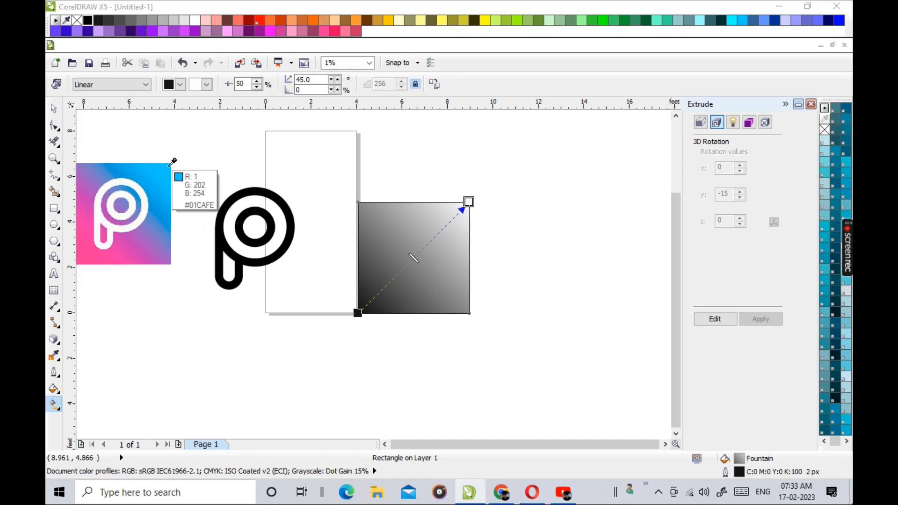
click(167, 169)
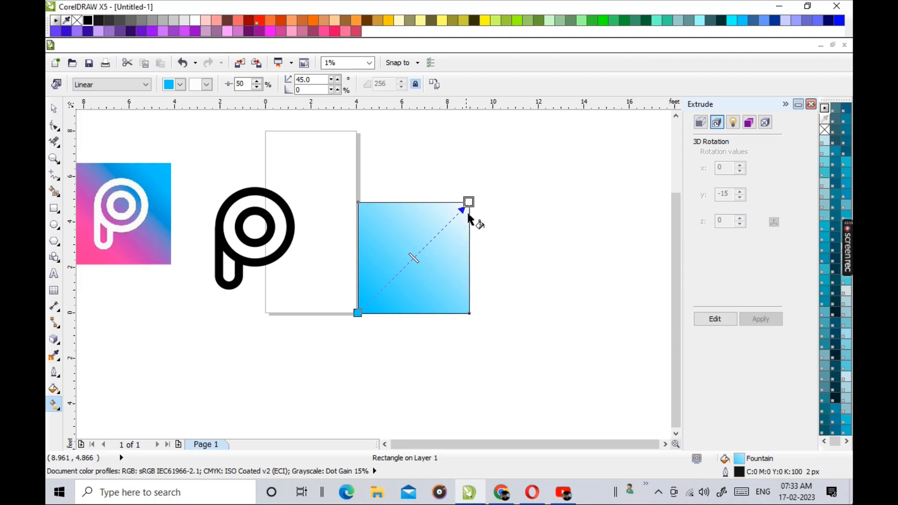
click(207, 86)
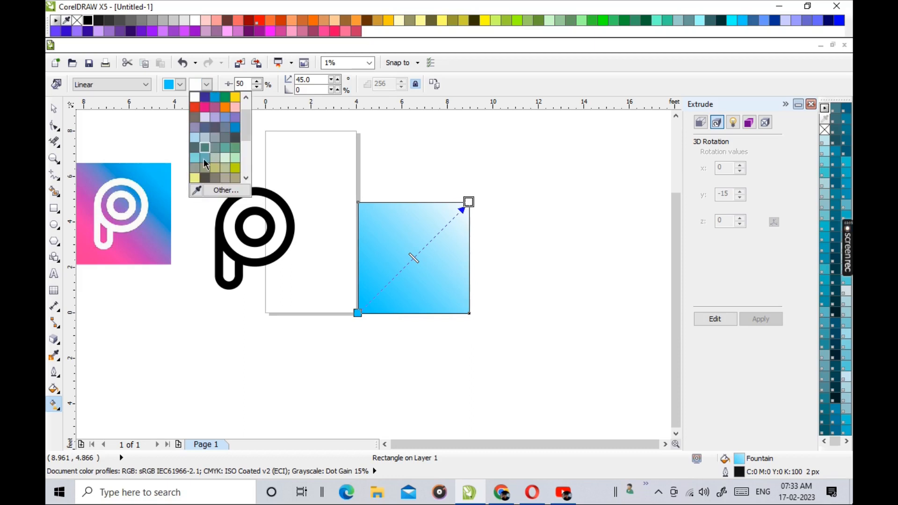
click(195, 190)
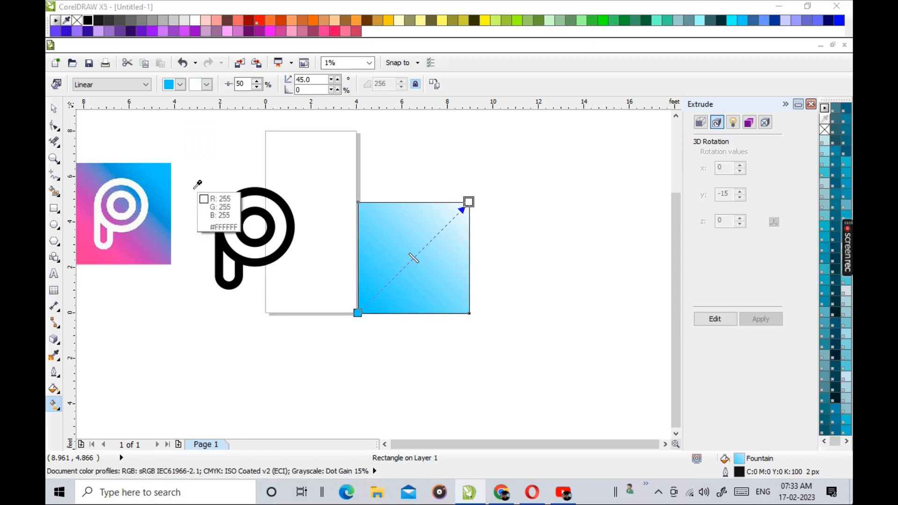
click(79, 261)
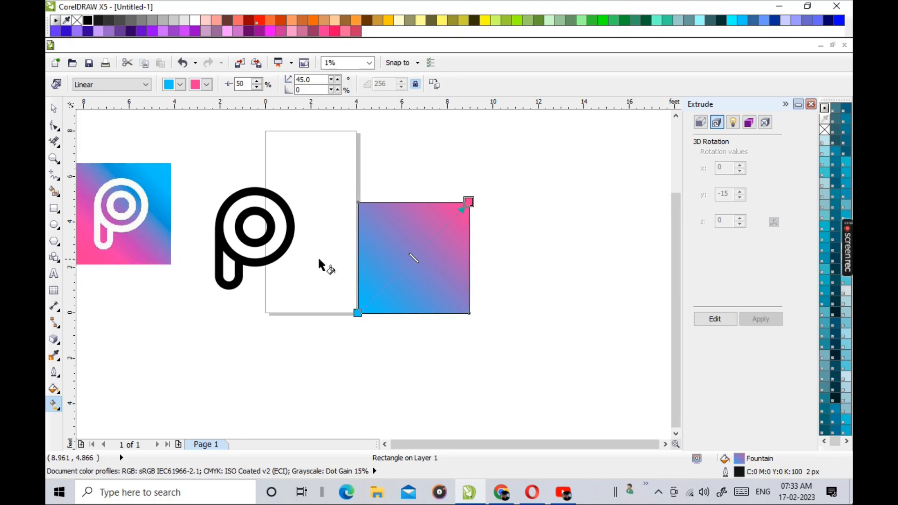
Mirror the gradient square vertically and horizontally so blue lies at the upper right and pink at the lower left
click(54, 108)
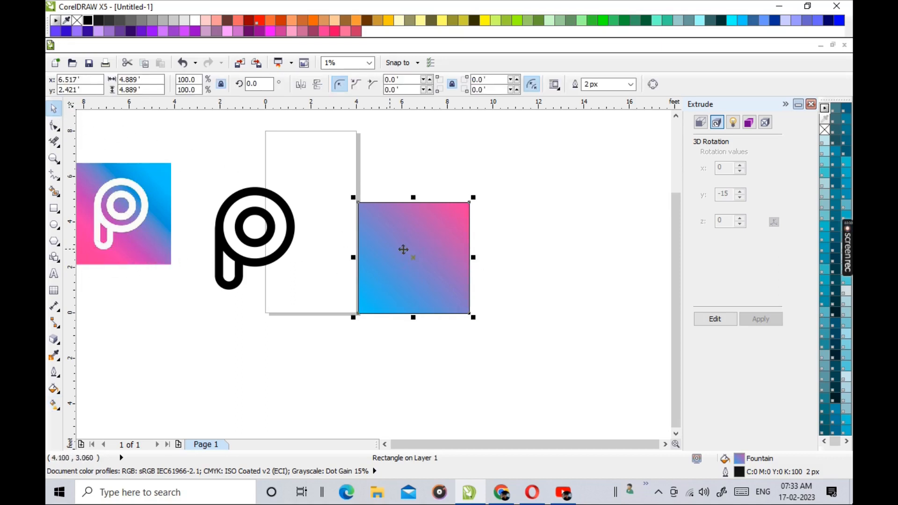
click(365, 173)
drag(355, 174, 527, 335)
click(315, 88)
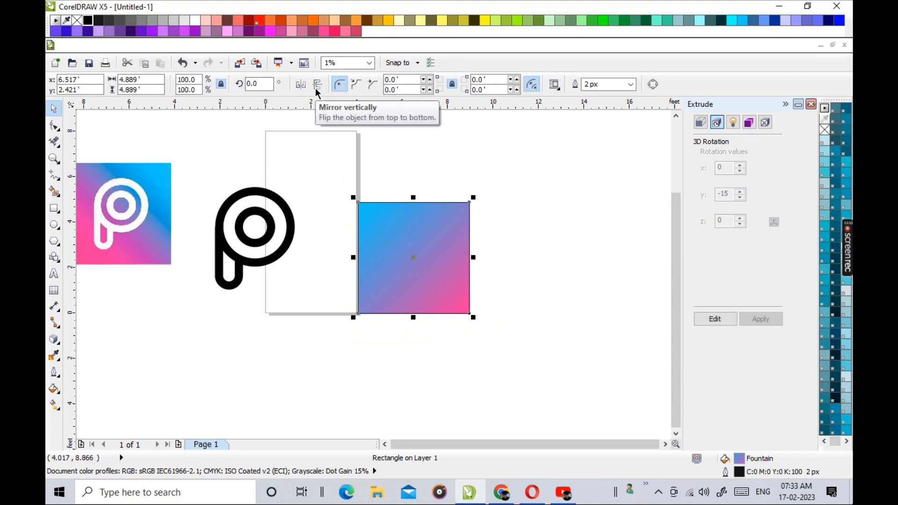
click(304, 86)
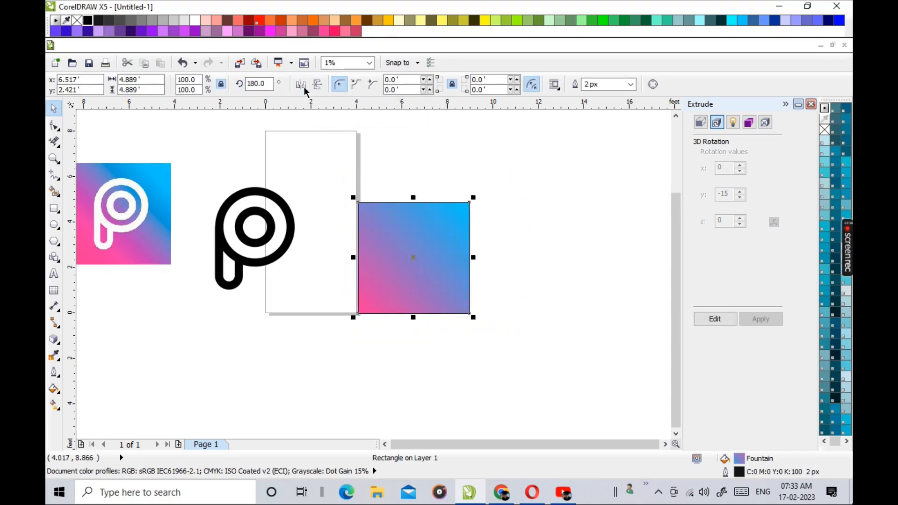
Remove the outline from the gradient square and deselect it
click(455, 165)
drag(341, 184, 501, 335)
right_click(77, 21)
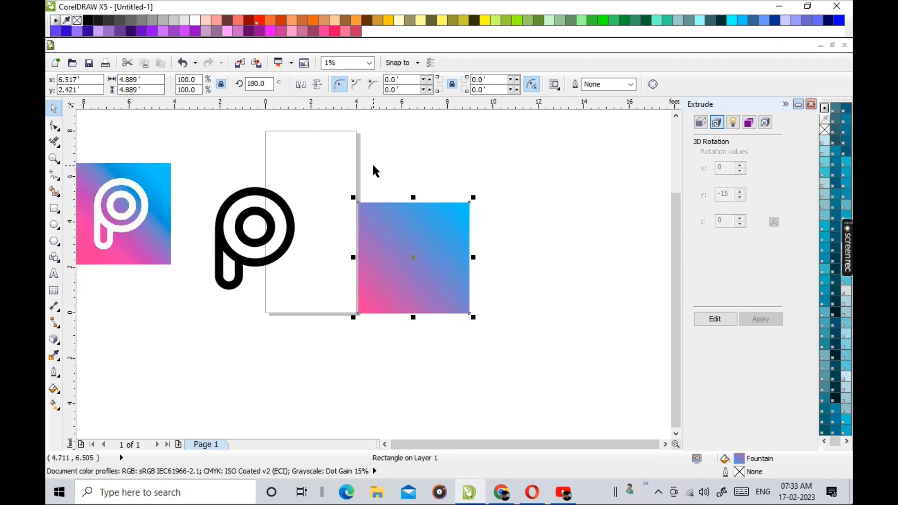
click(420, 184)
Group the P curve with its inner circle and scale the group down to about 2.4 by 3.1 ft
click(273, 247)
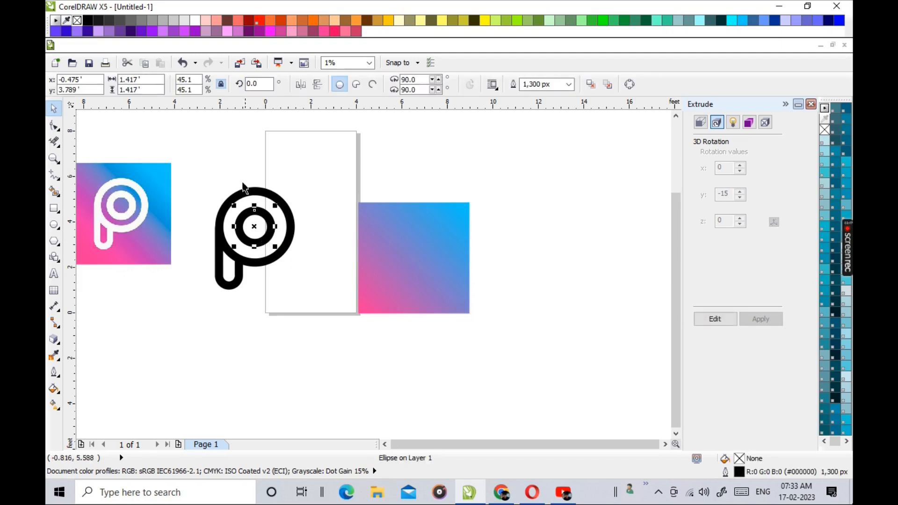
drag(205, 169, 310, 311)
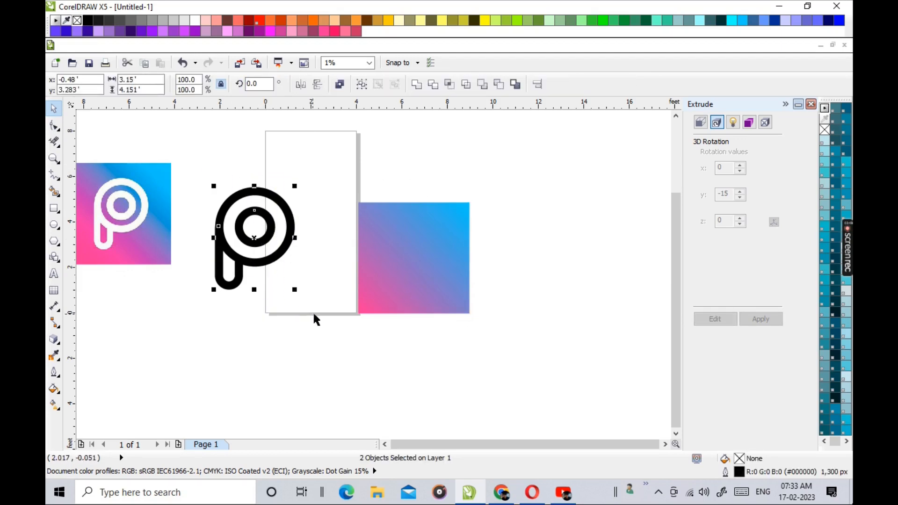
key(ctrl+g)
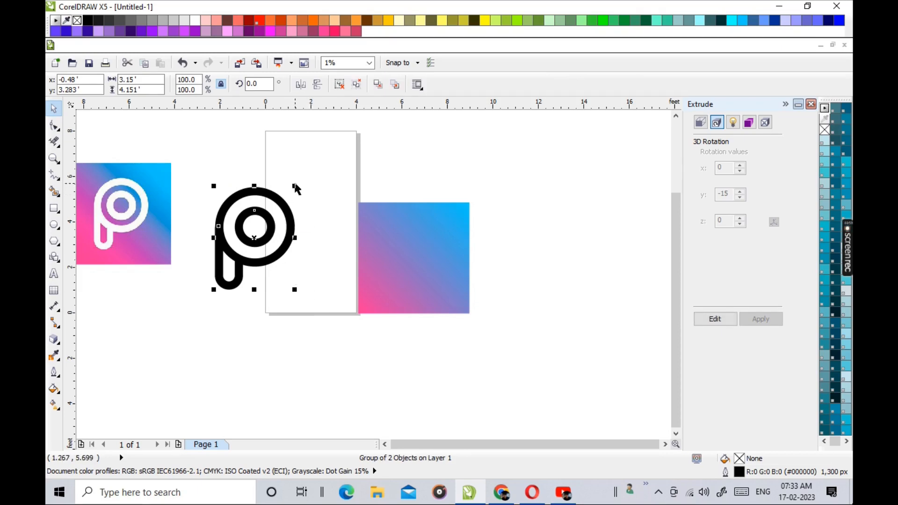
drag(294, 185, 277, 210)
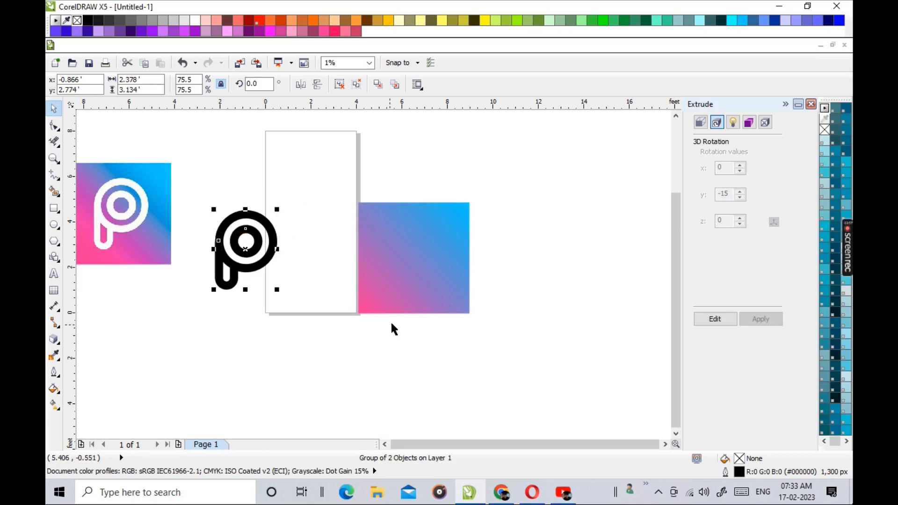
Align the gradient square to the P group by their horizontal and vertical centers
click(399, 301)
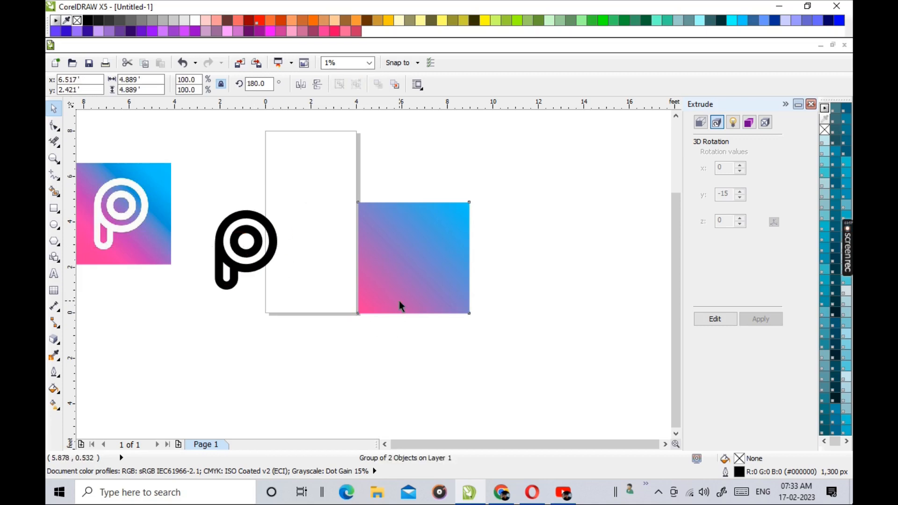
shift+click(234, 265)
key(c)
key(e)
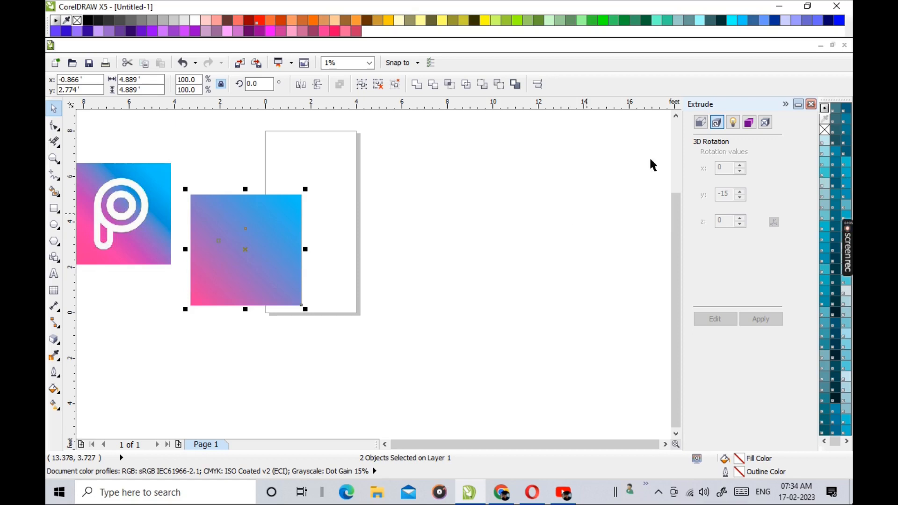
Send the gradient square to the back, behind the P group
click(358, 280)
click(287, 274)
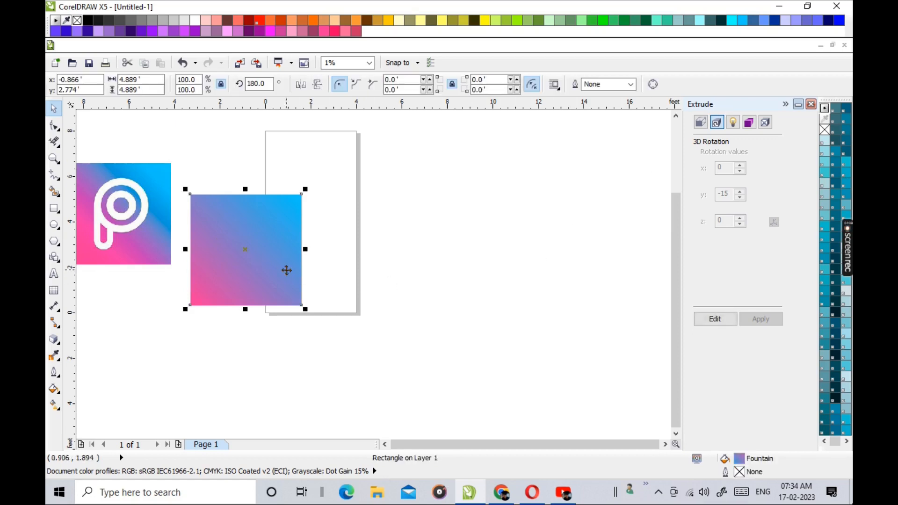
key(shift+Page_Down)
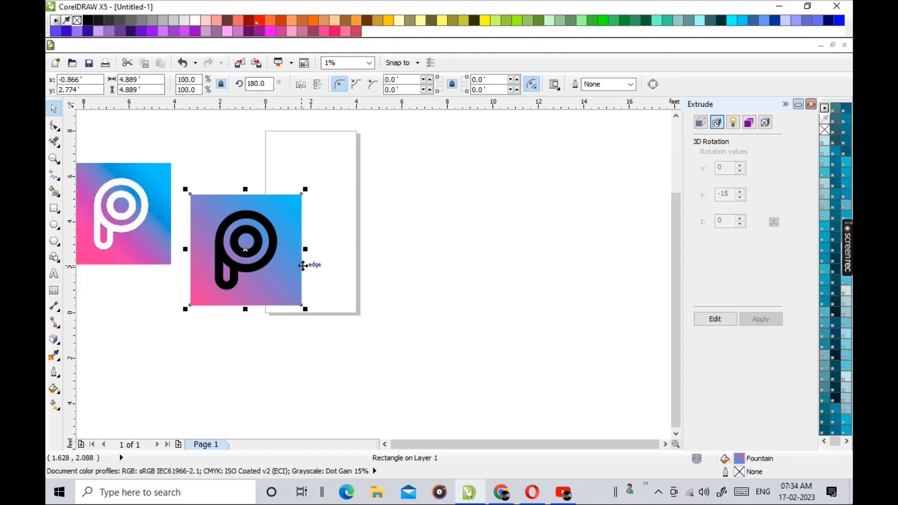
click(389, 243)
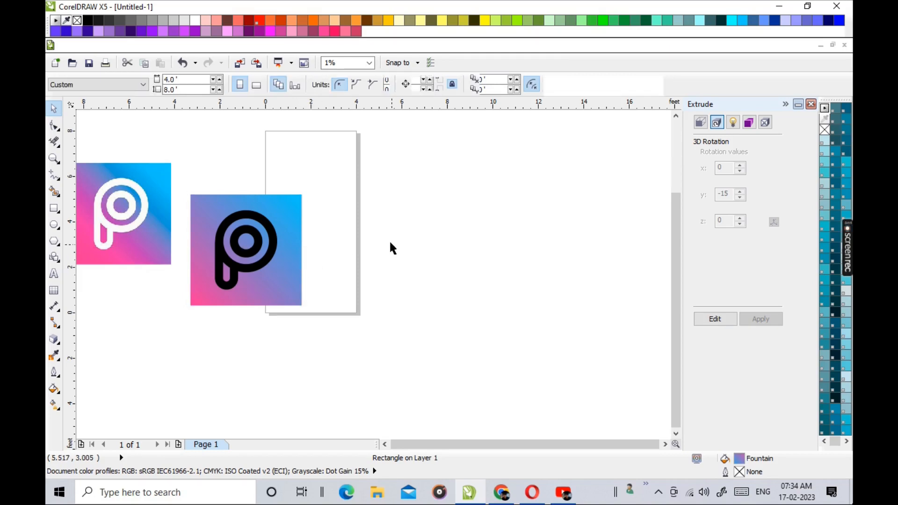
Change the outline color of the P group to white
click(250, 276)
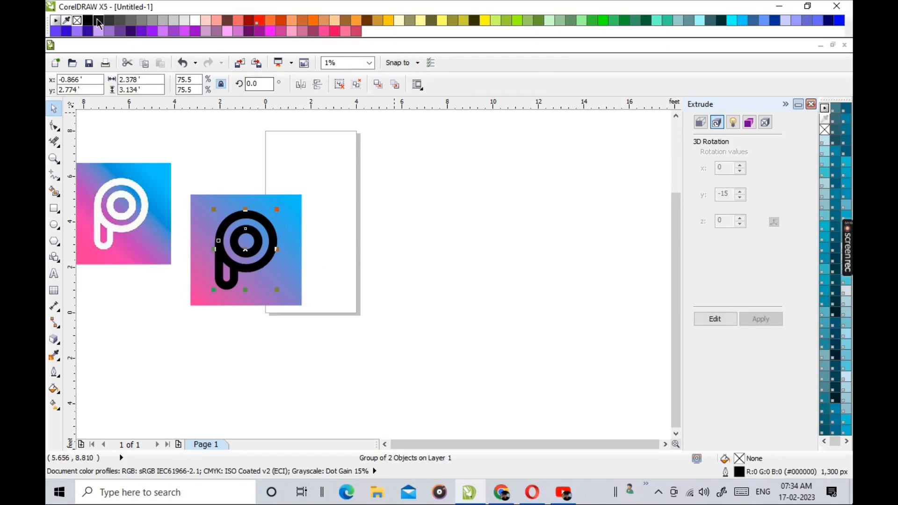
click(195, 20)
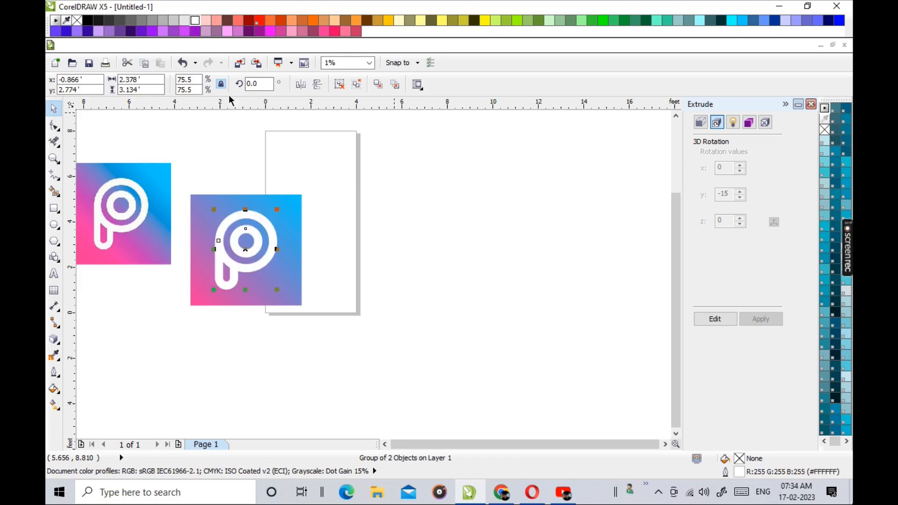
click(273, 153)
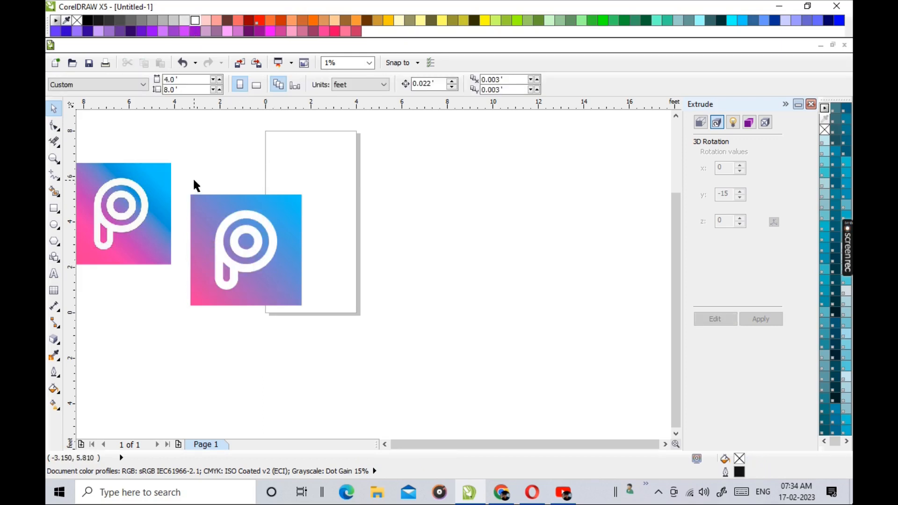
Move the finished logo with its square to the right of the page and place the reference image beside it for comparison
drag(184, 181, 360, 335)
drag(298, 297, 520, 280)
click(590, 267)
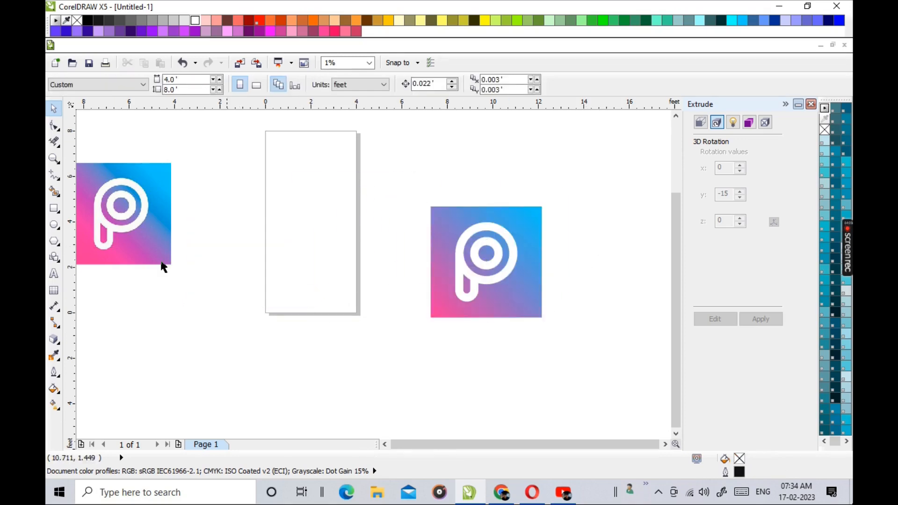
drag(124, 217, 316, 267)
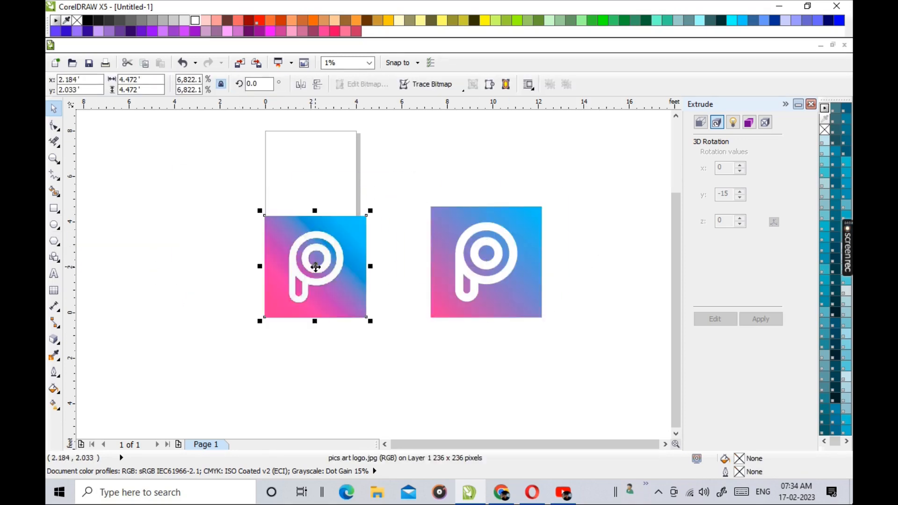
click(417, 184)
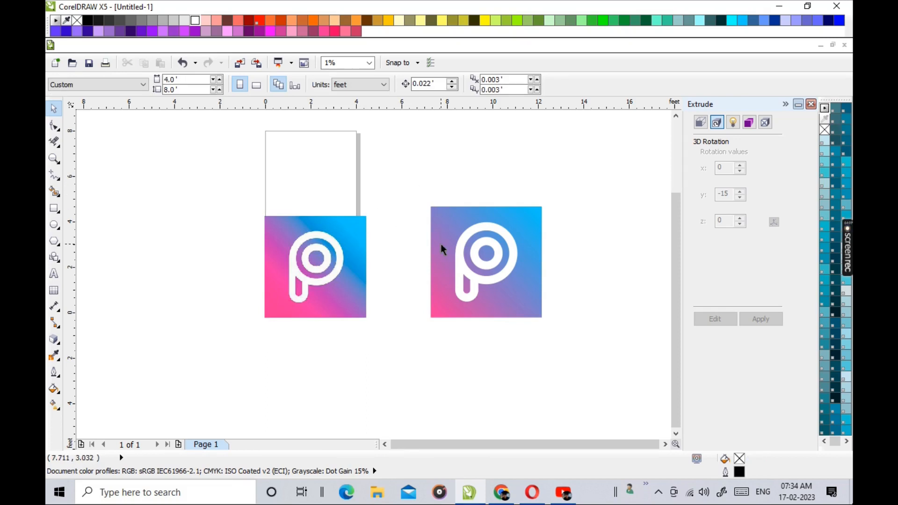